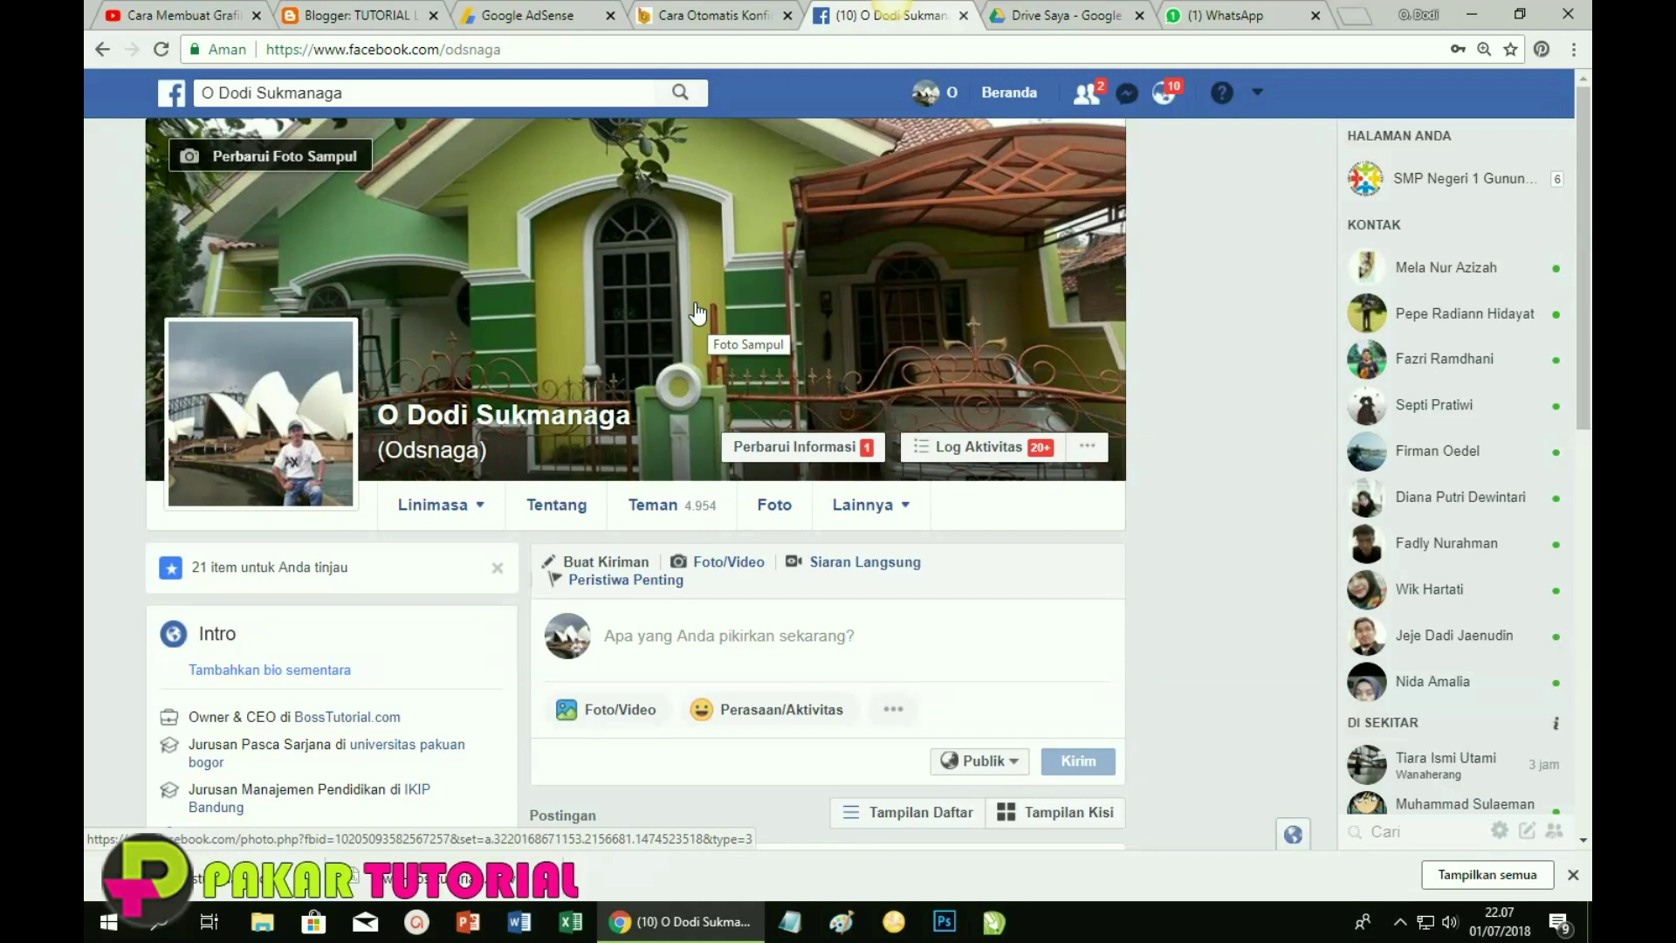
Open Teman, then Permintaan Pertemanan, and scroll down through the 700 pending requests.
click(668, 516)
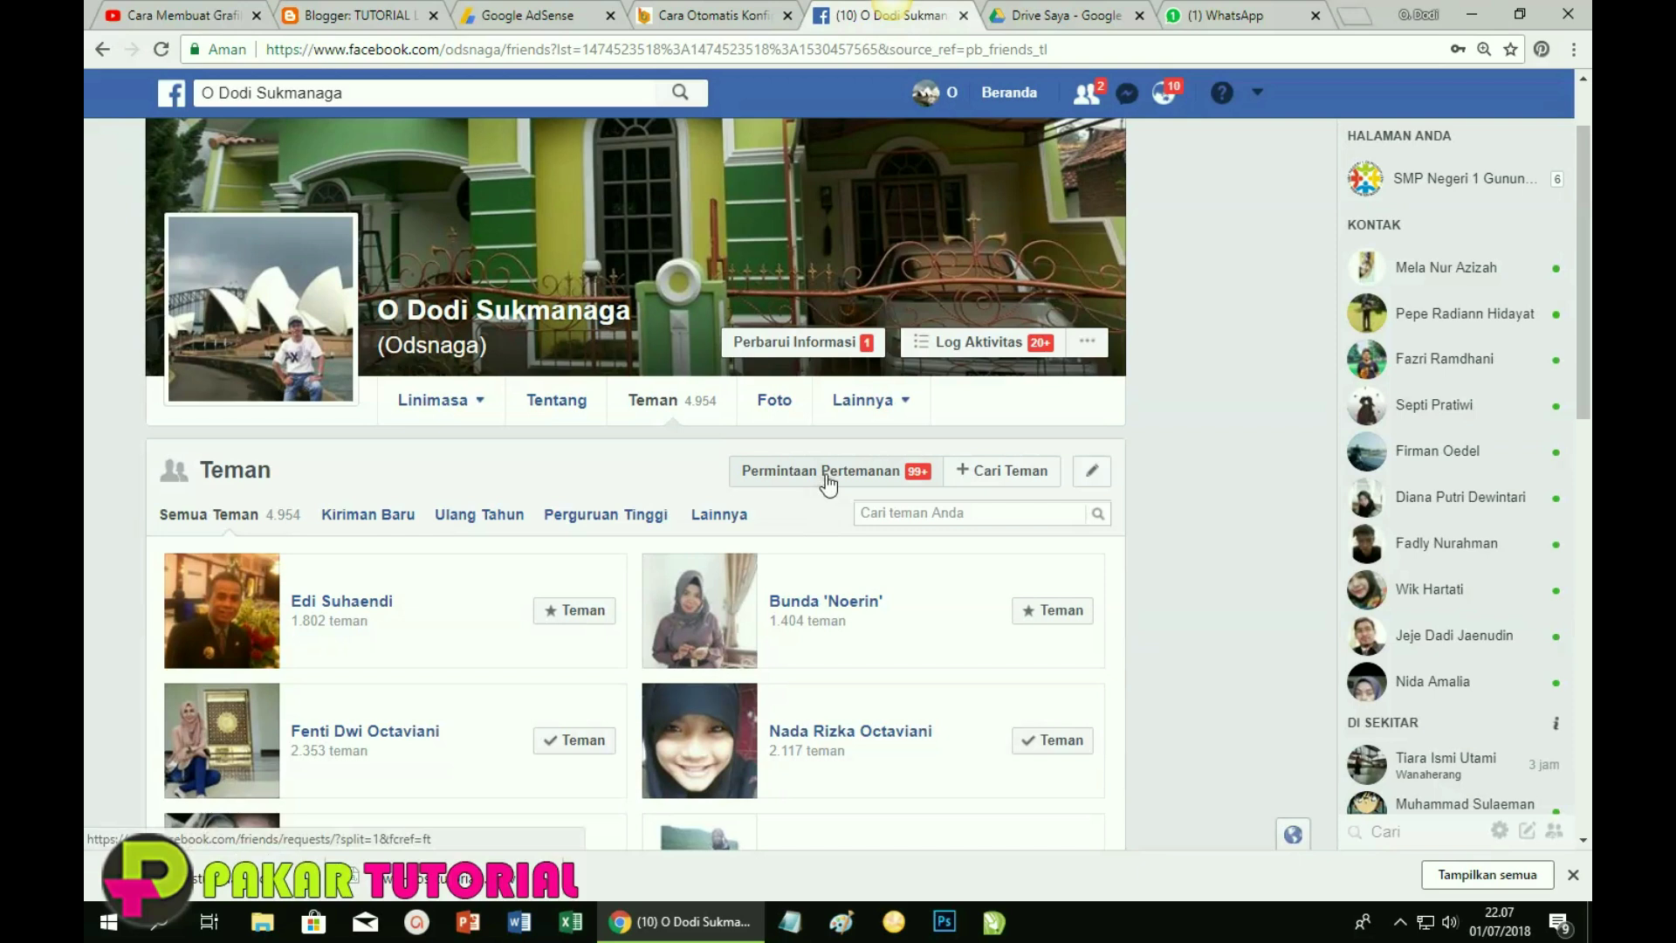
click(827, 482)
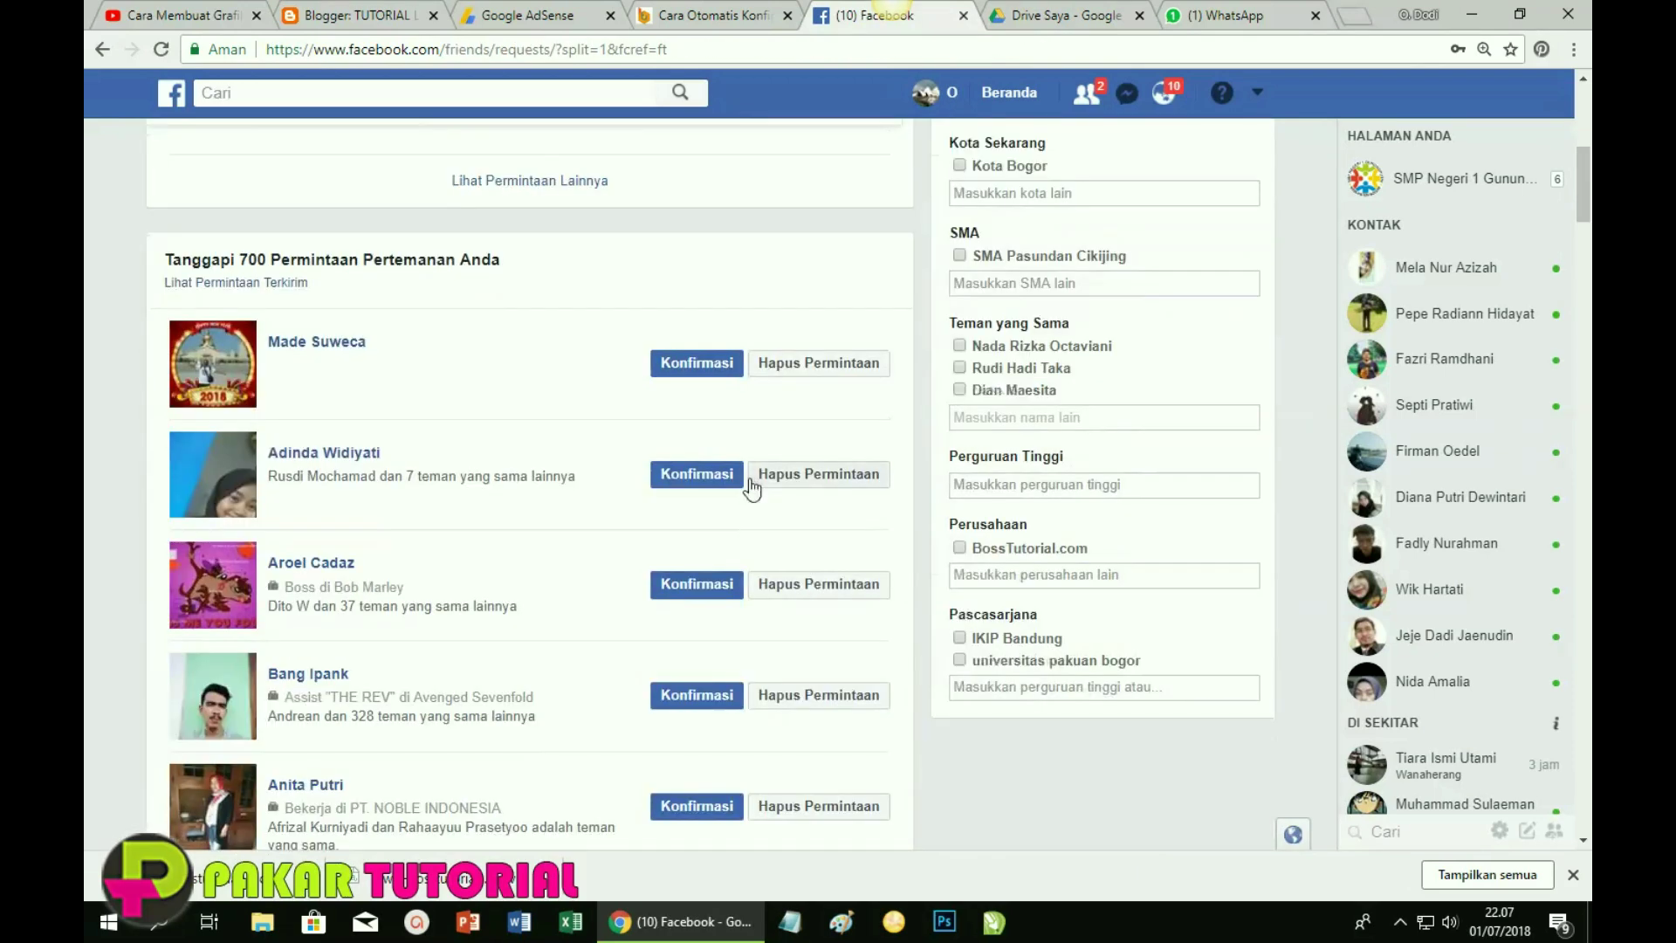
scroll(752, 479, down, 1)
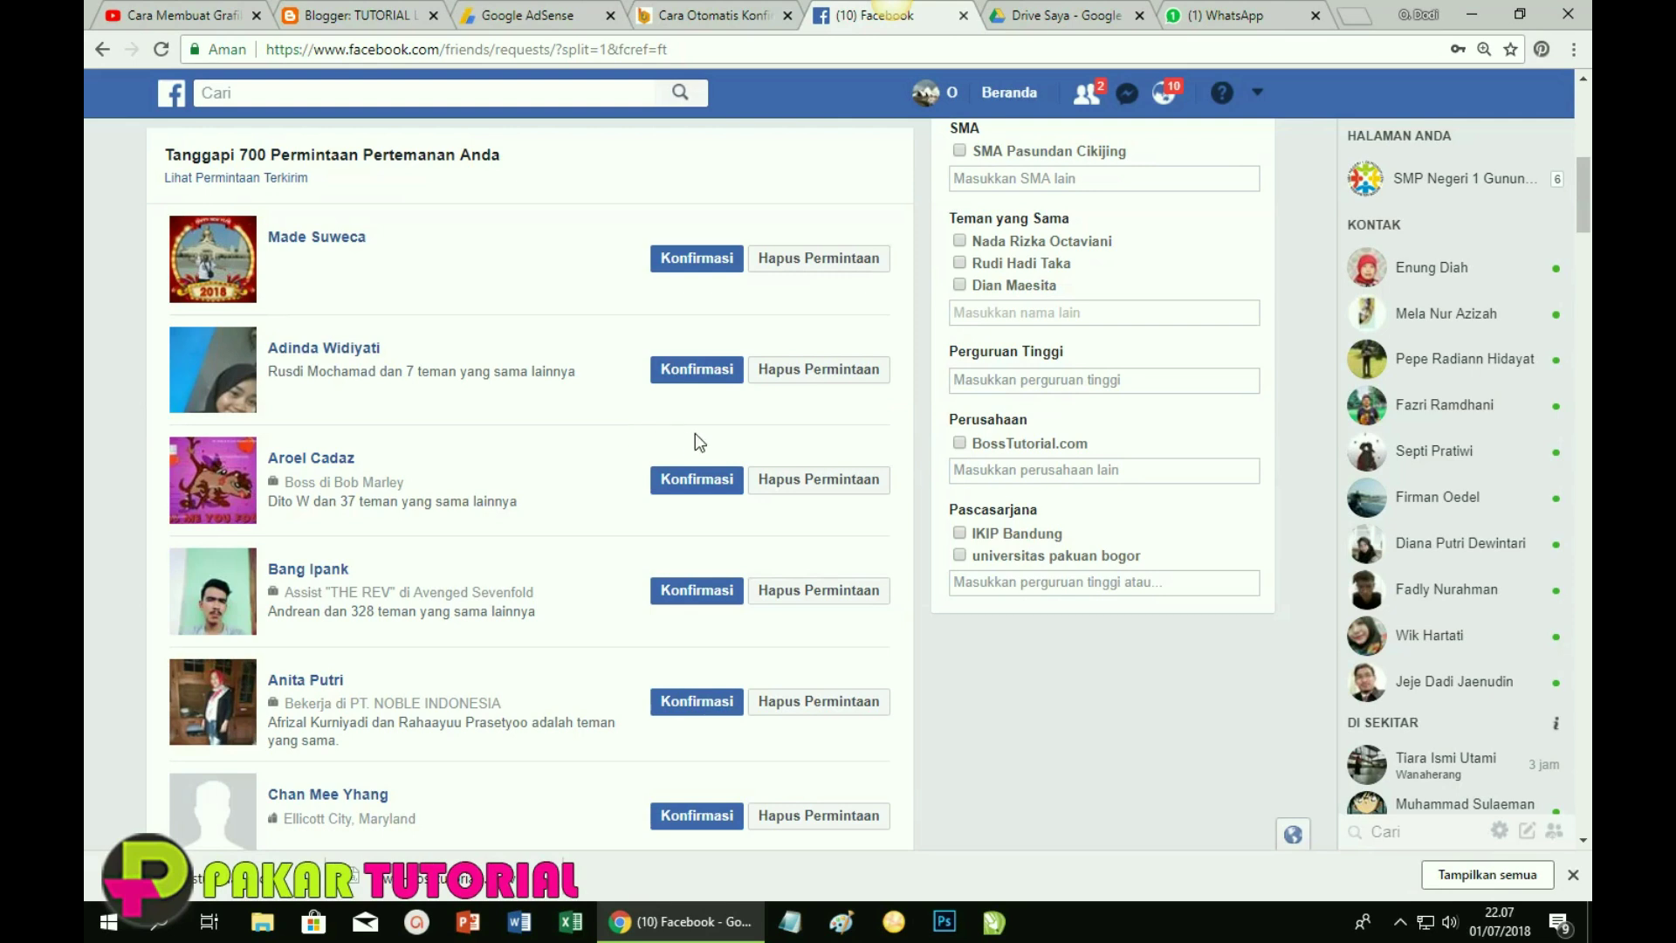
scroll(698, 506, down, 2)
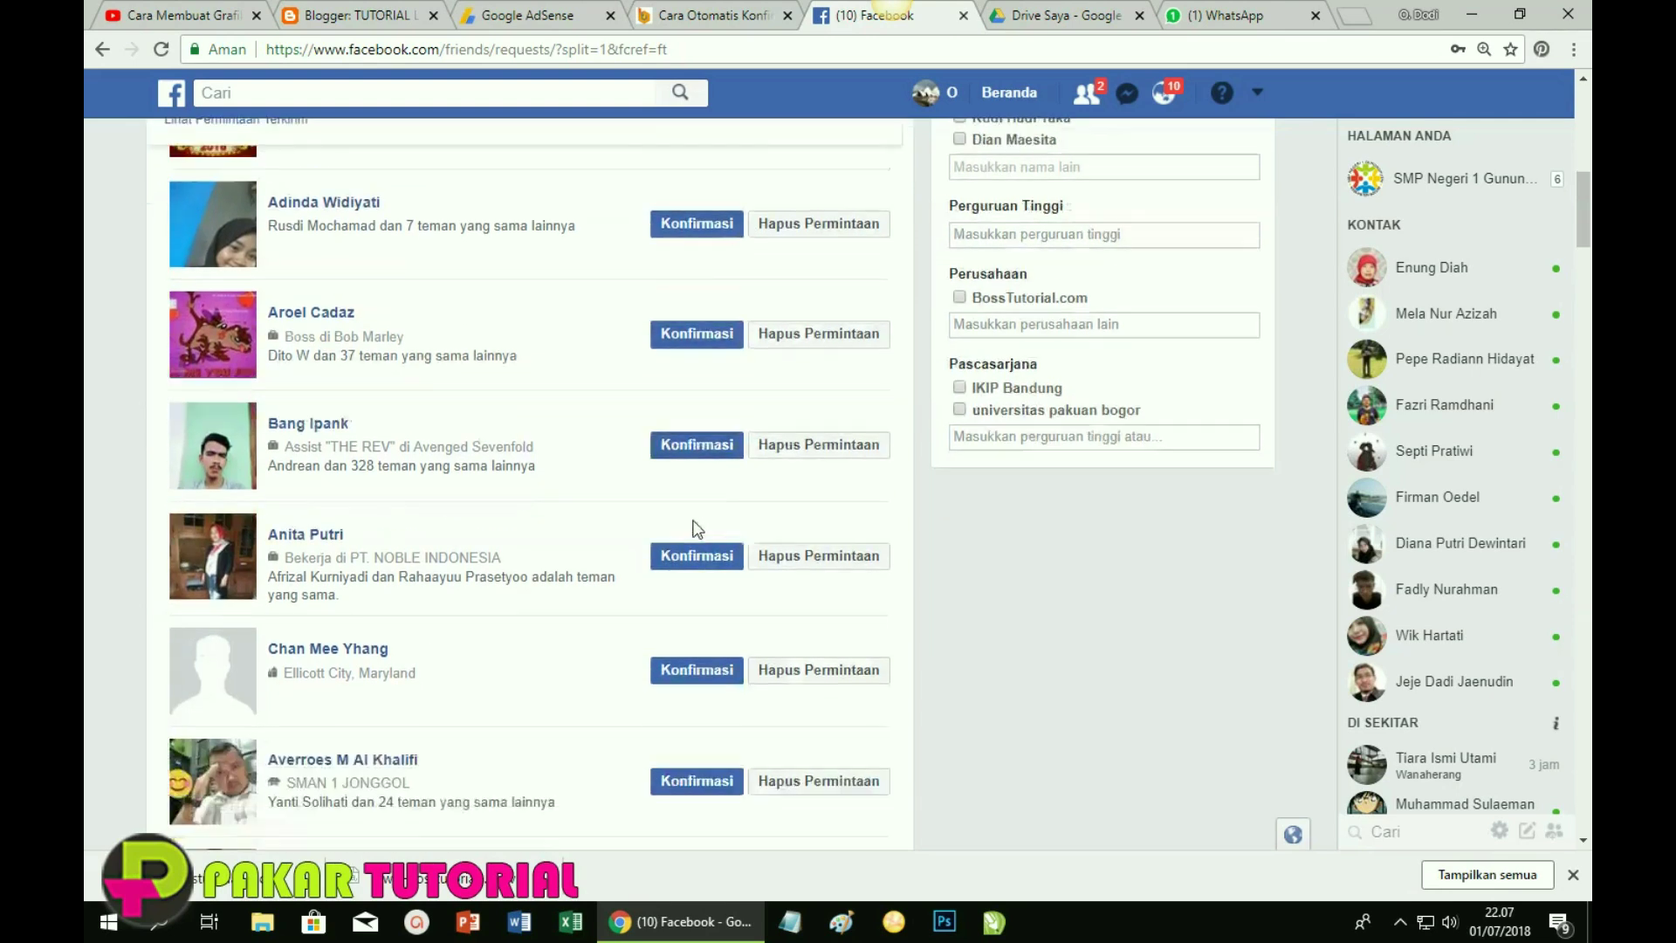
scroll(694, 528, down, 1)
scroll(694, 528, down, 1)
scroll(697, 523, down, 2)
Scroll back through the request list, then open a new browser tab with Ctrl+T.
scroll(697, 522, up, 5)
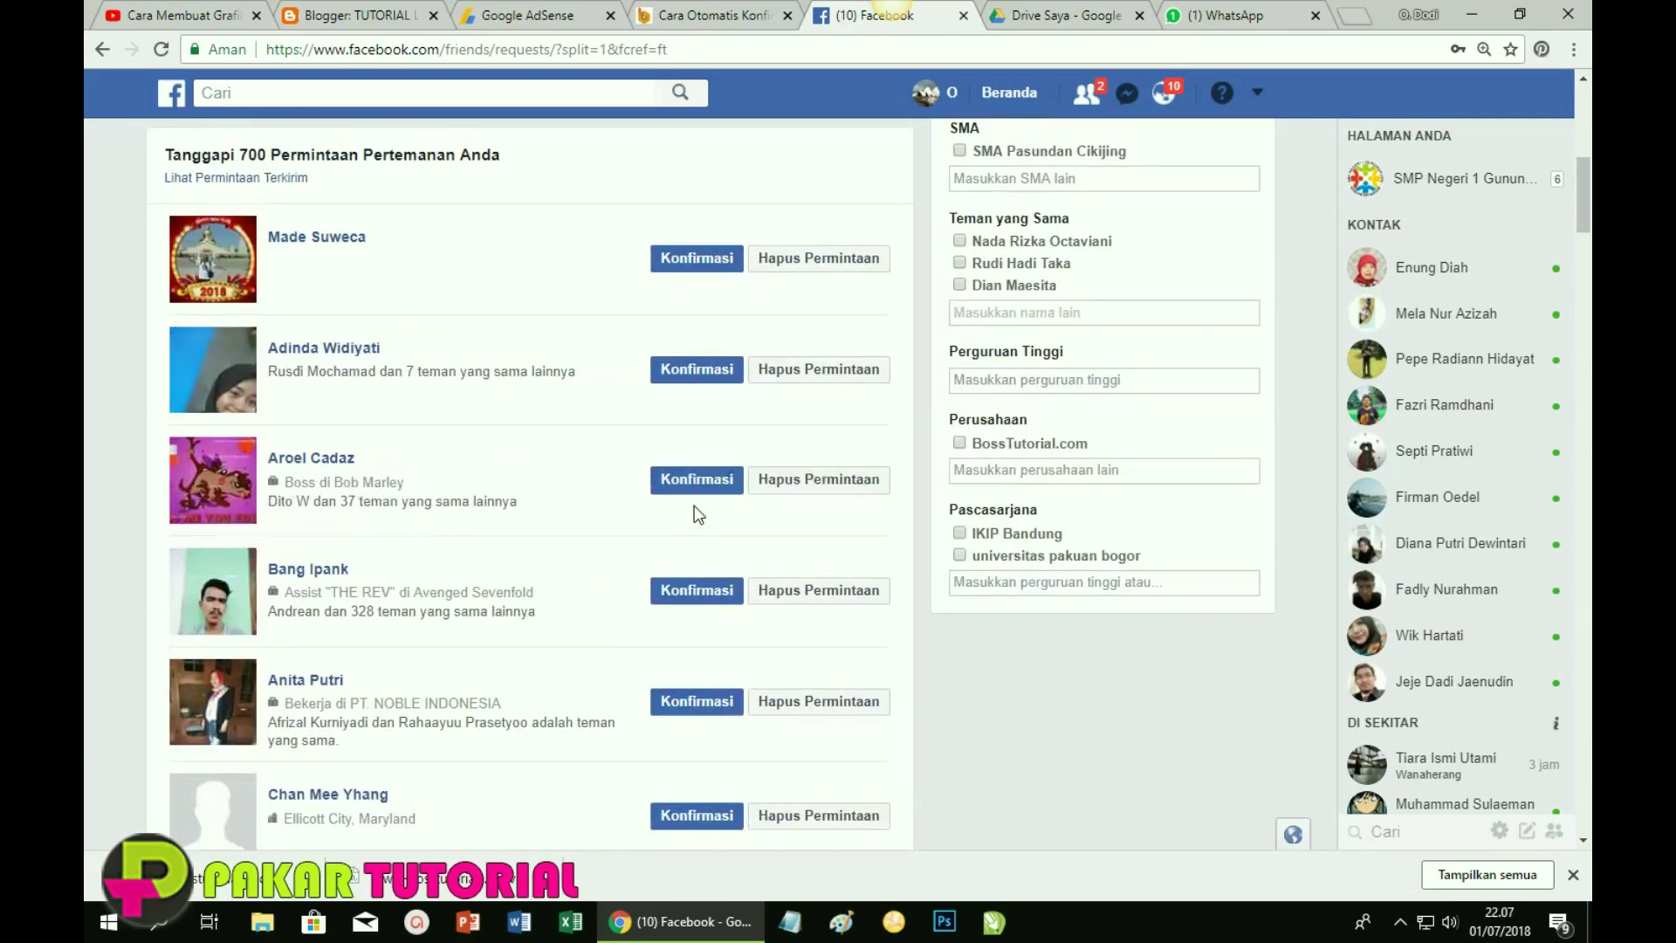
scroll(696, 515, up, 1)
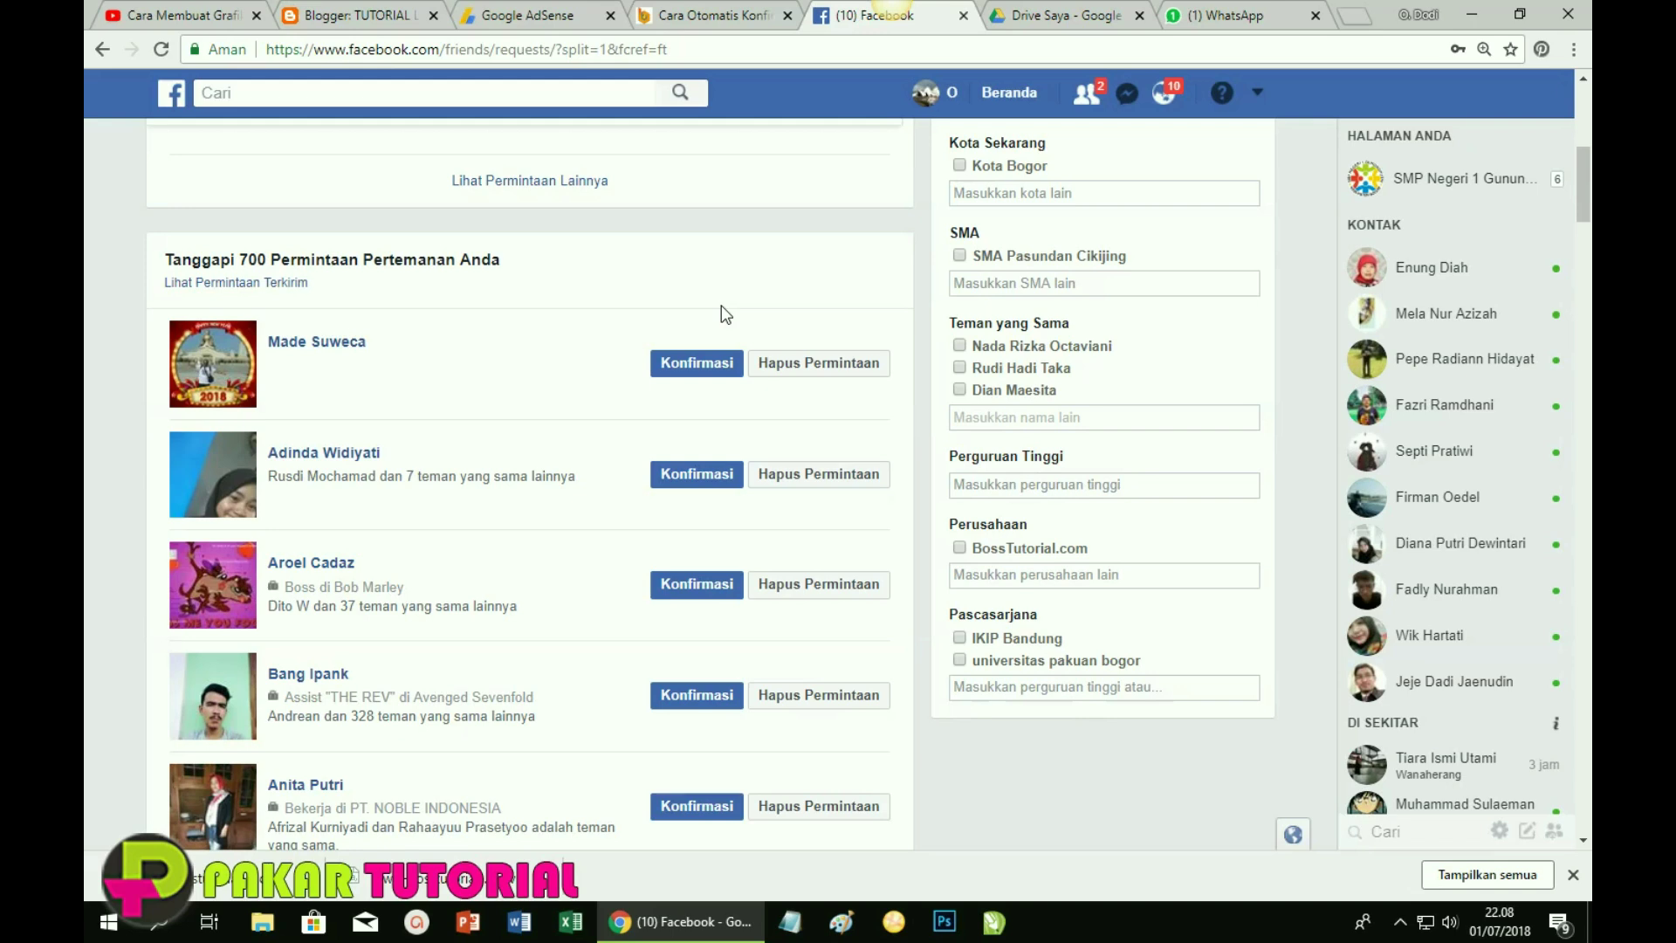
scroll(680, 335, down, 1)
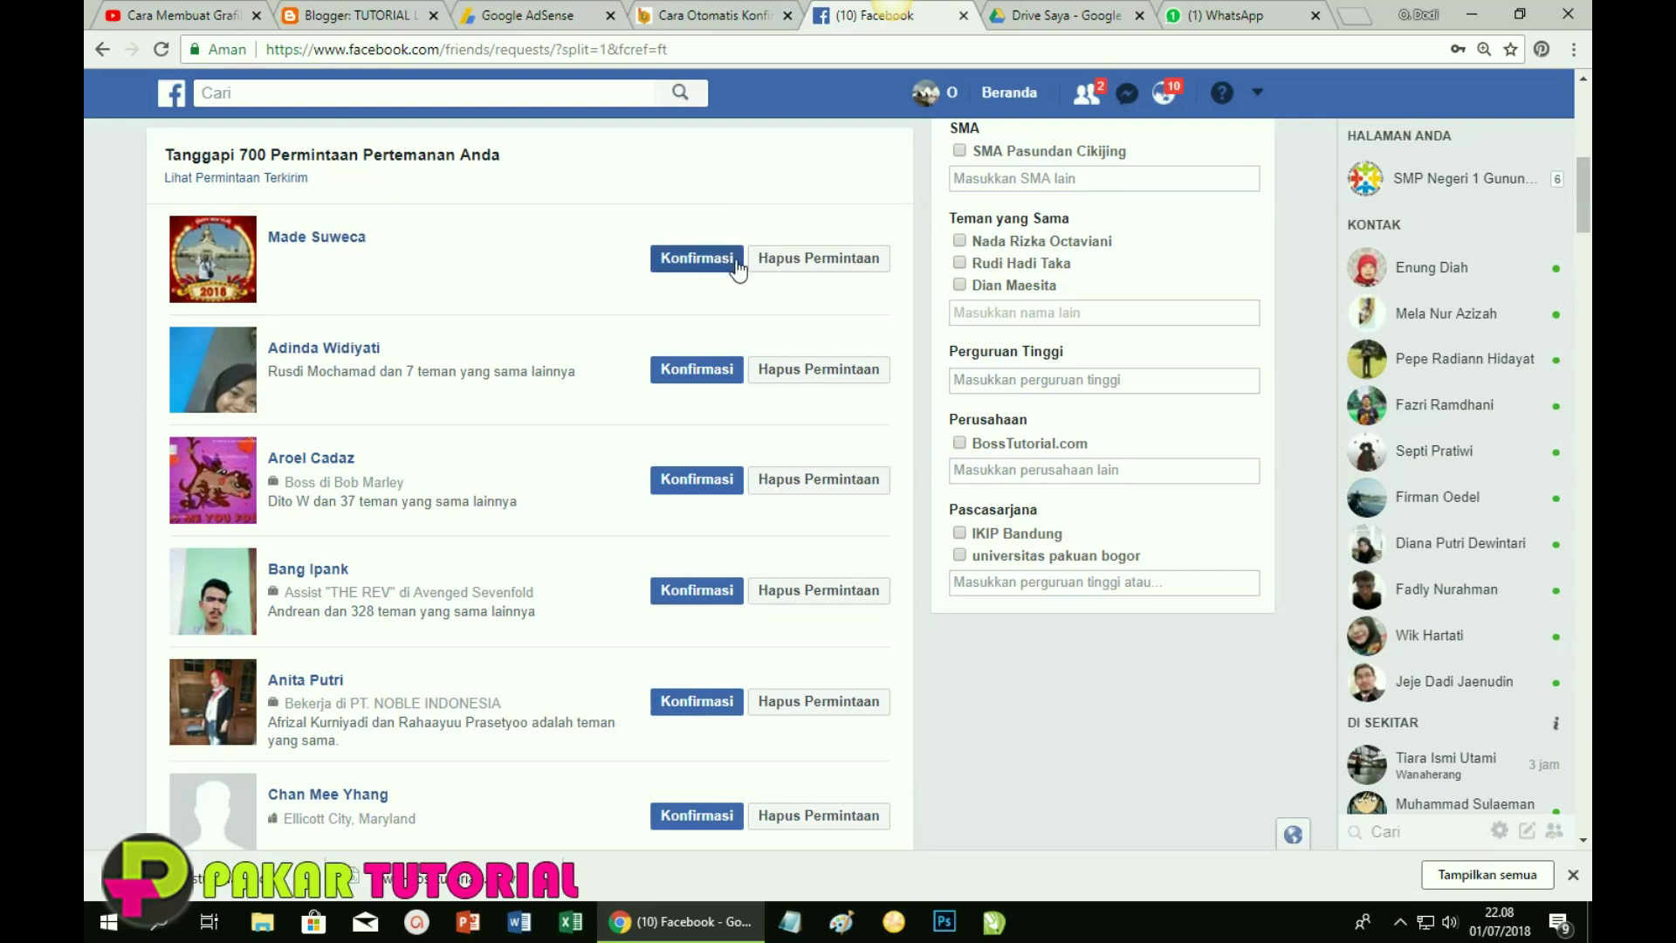
key(ctrl+t)
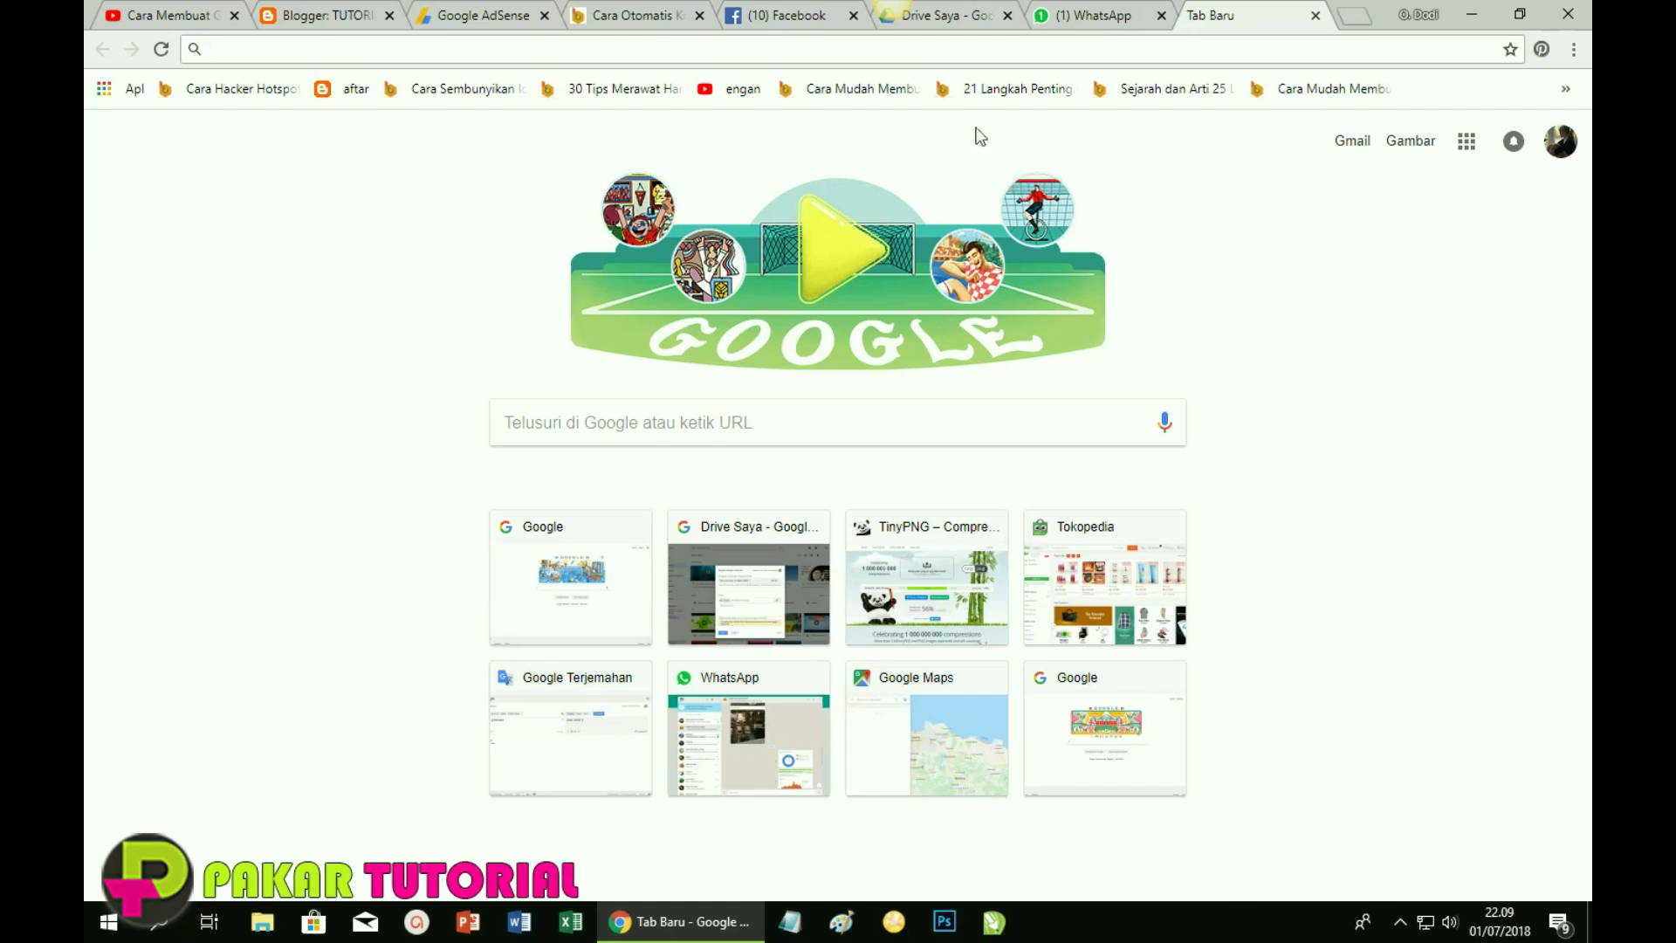
Return to the Facebook tab, scroll to the top, and open the Beranda news feed.
click(800, 15)
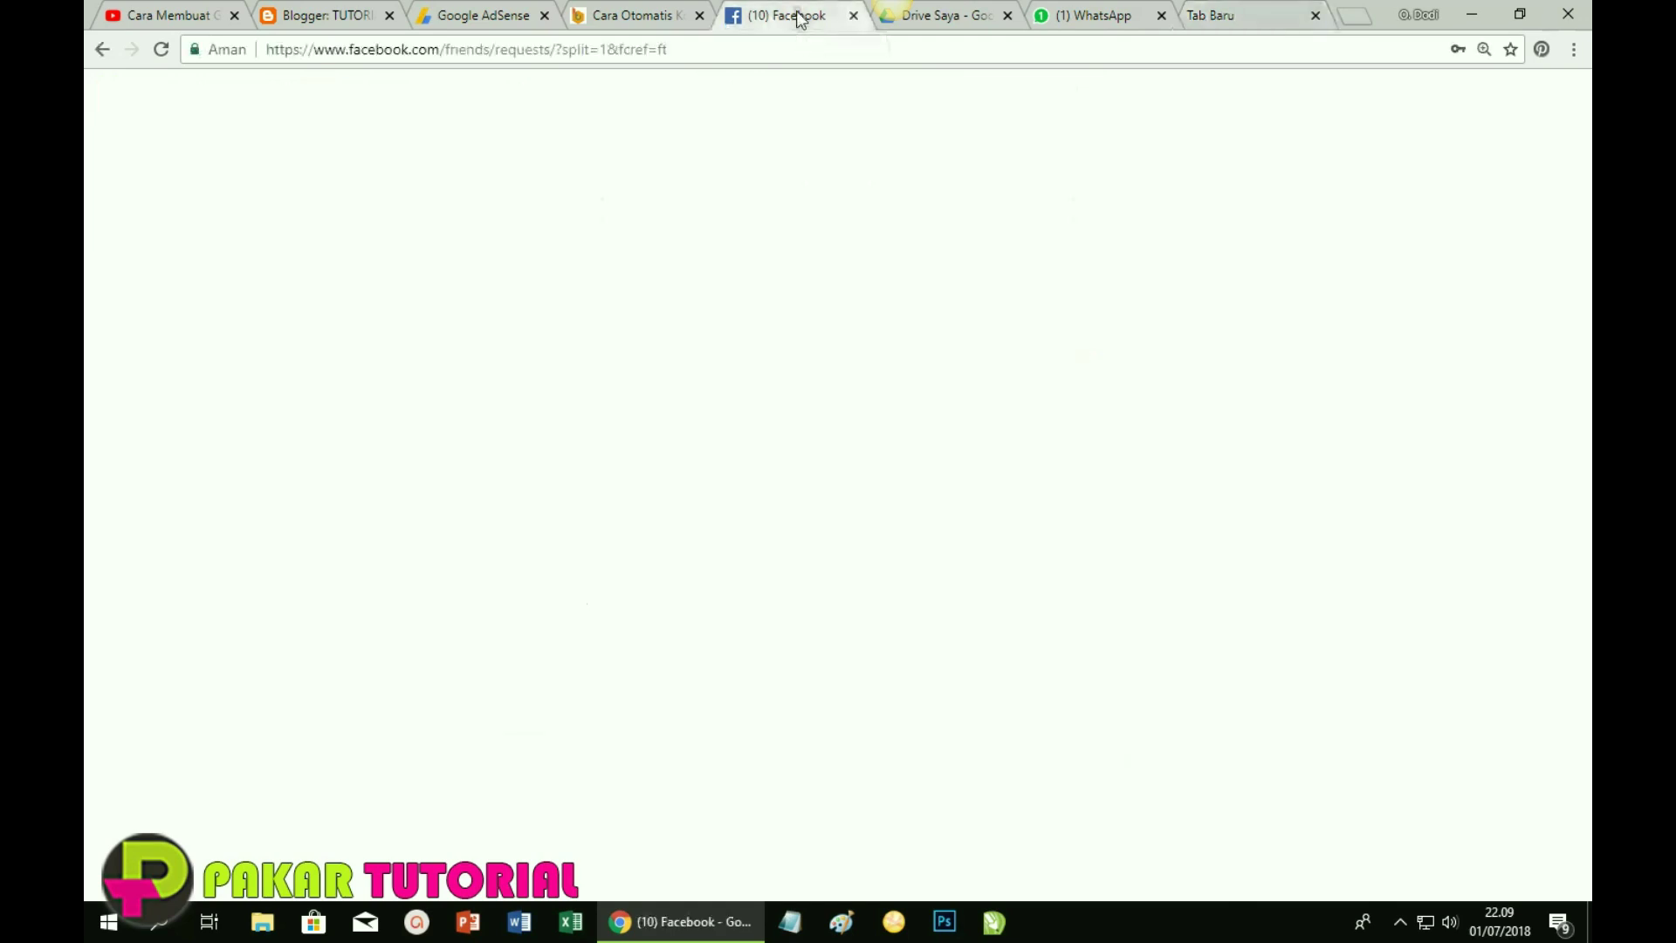
scroll(862, 222, up, 3)
scroll(863, 222, up, 2)
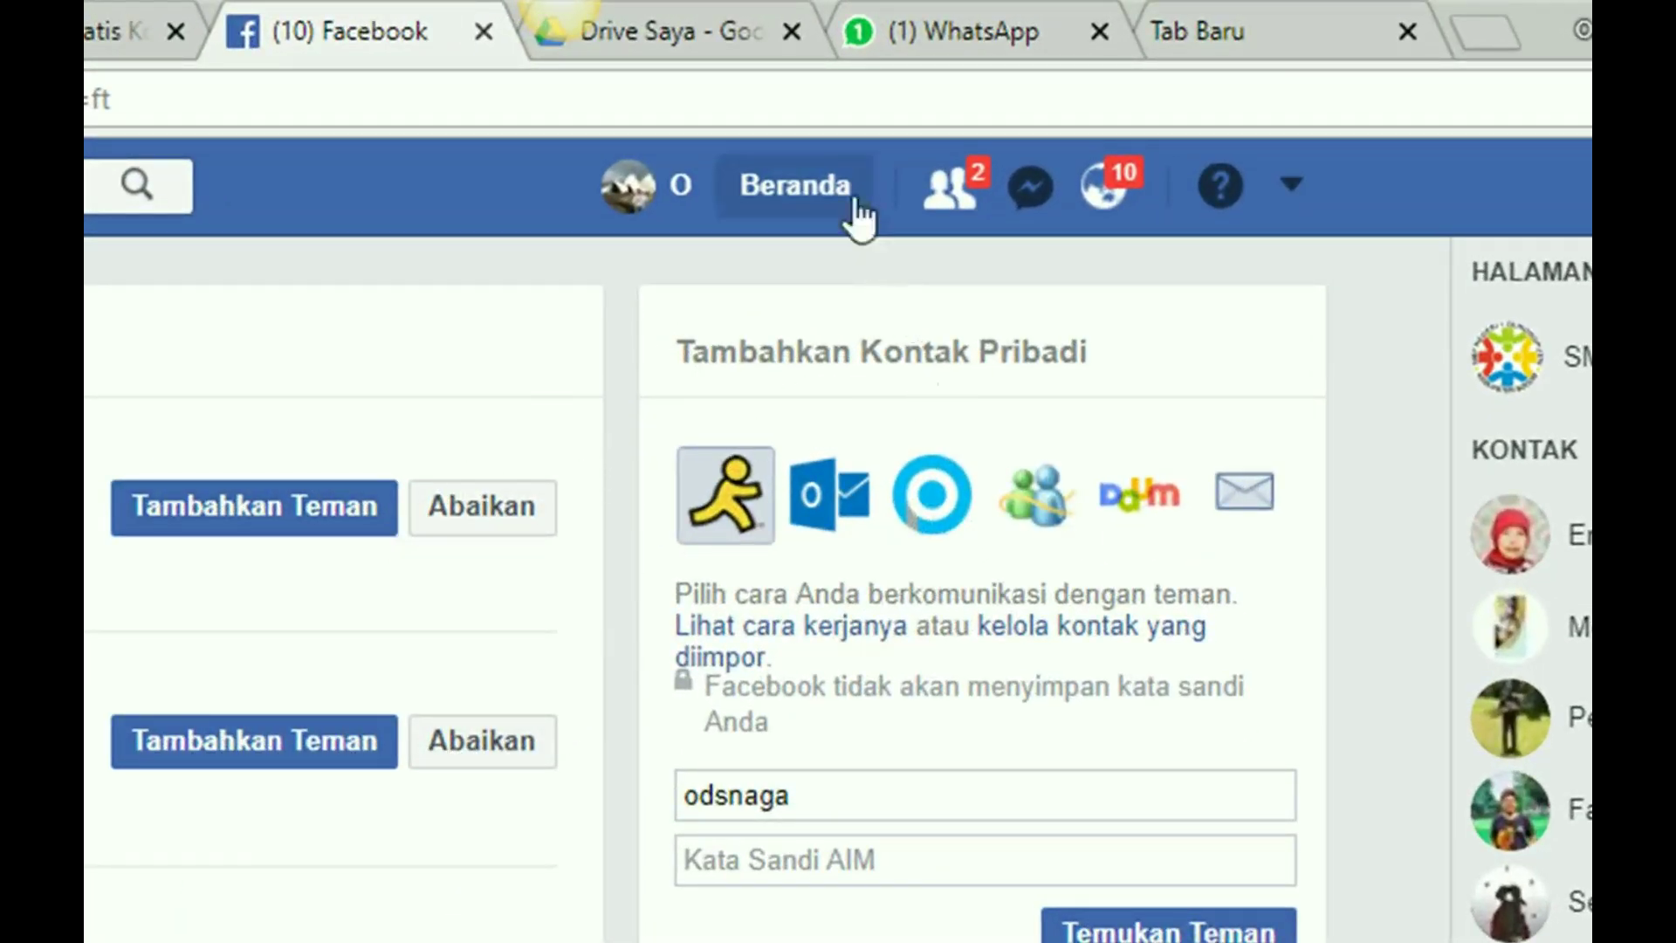
click(799, 192)
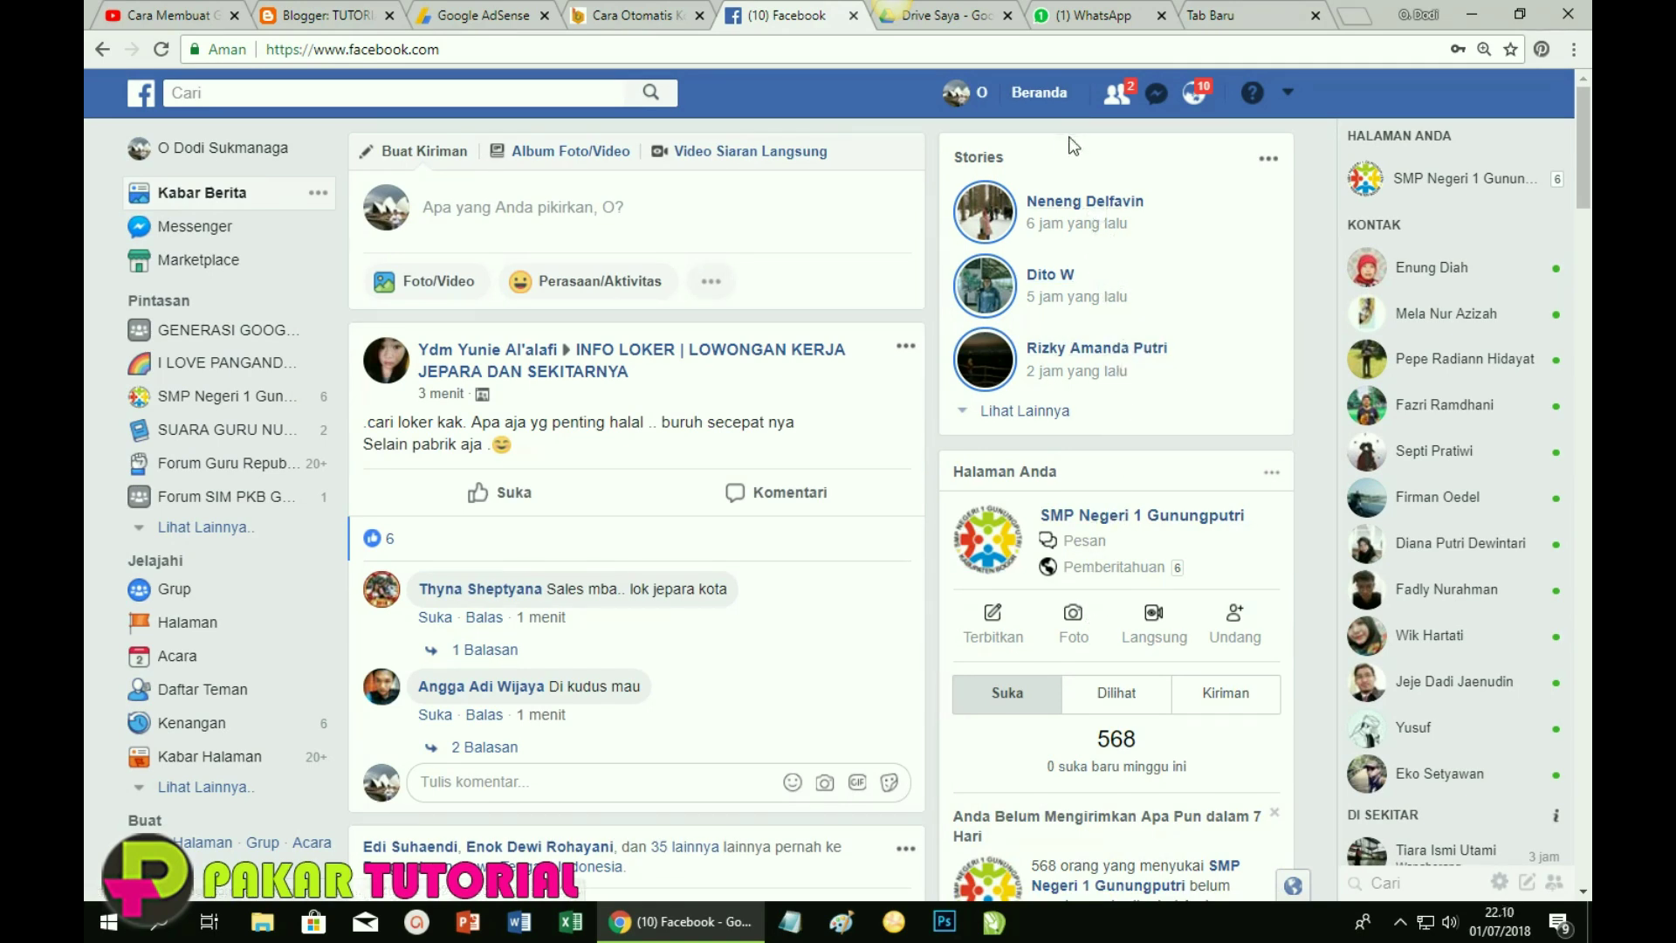
scroll(1082, 664, down, 3)
scroll(1095, 712, down, 2)
scroll(1099, 712, down, 4)
scroll(1100, 709, down, 1)
scroll(1103, 701, down, 1)
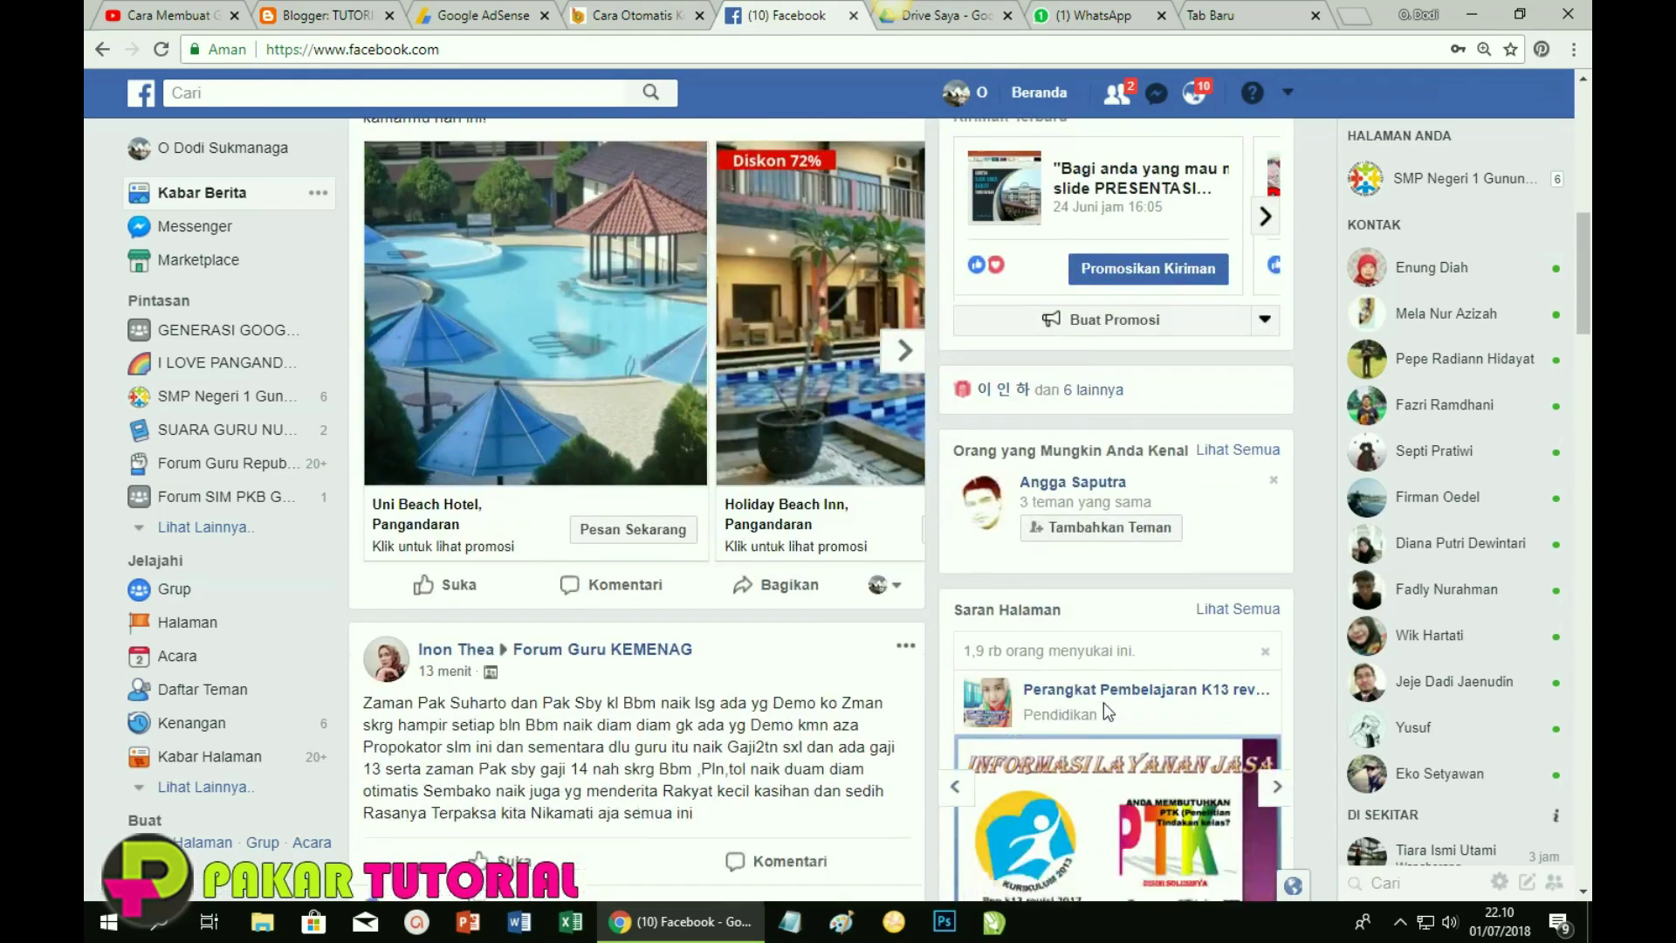
scroll(1105, 707, down, 1)
scroll(1107, 709, down, 4)
scroll(1107, 708, down, 2)
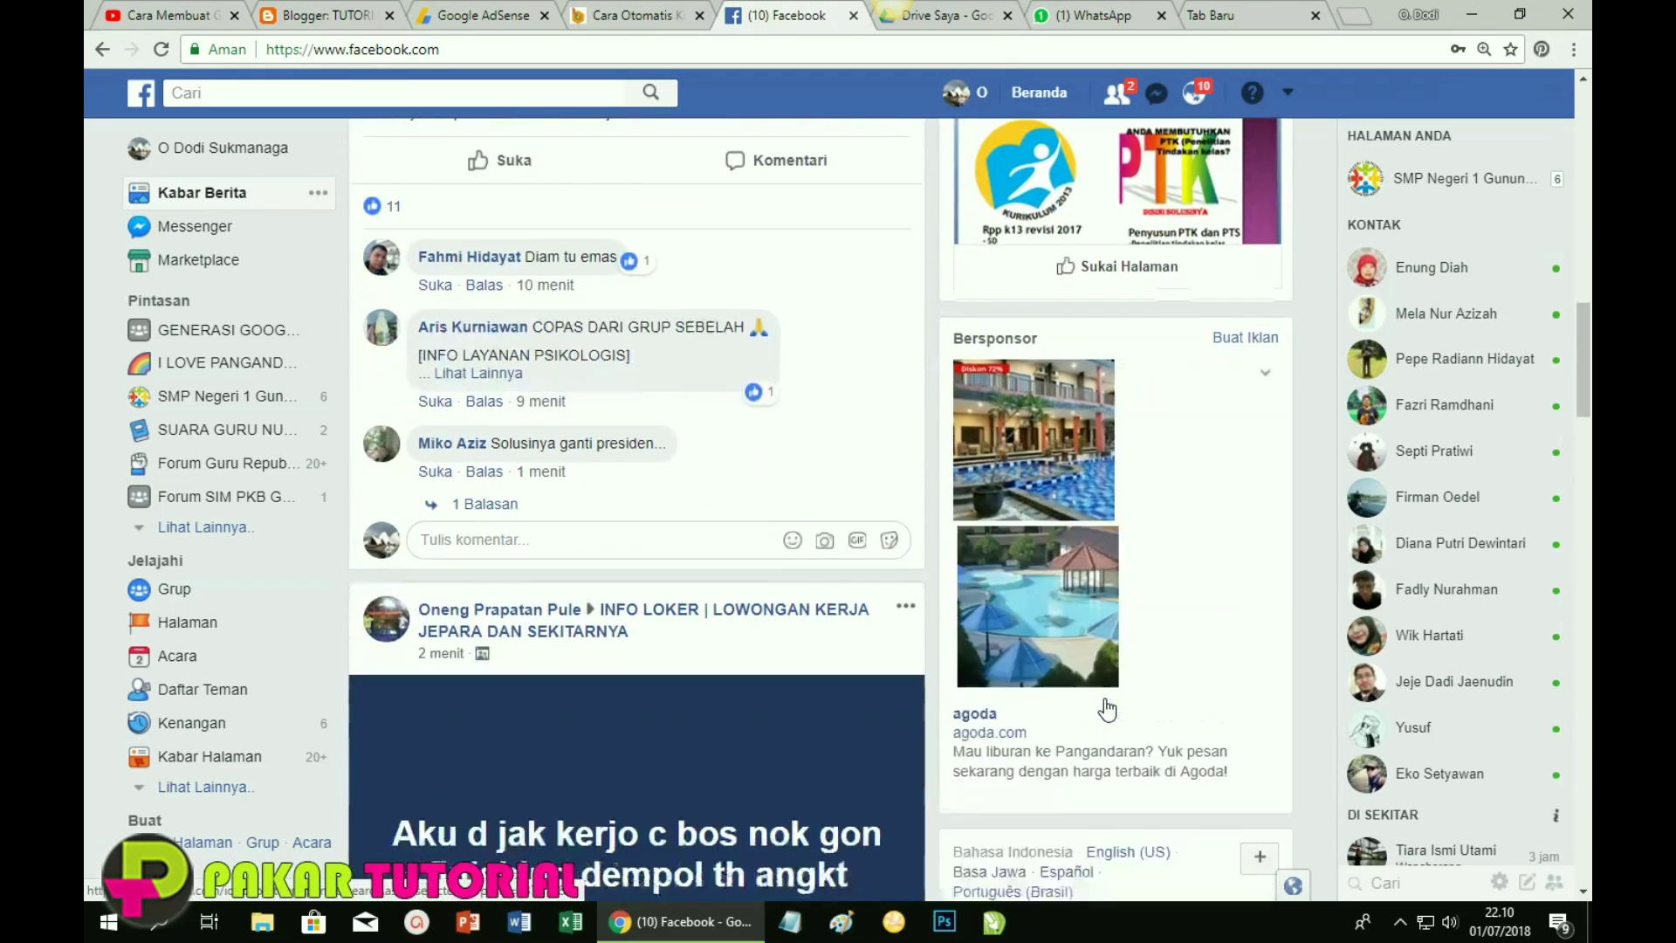
scroll(1107, 709, down, 2)
scroll(1106, 709, down, 2)
scroll(1106, 709, down, 1)
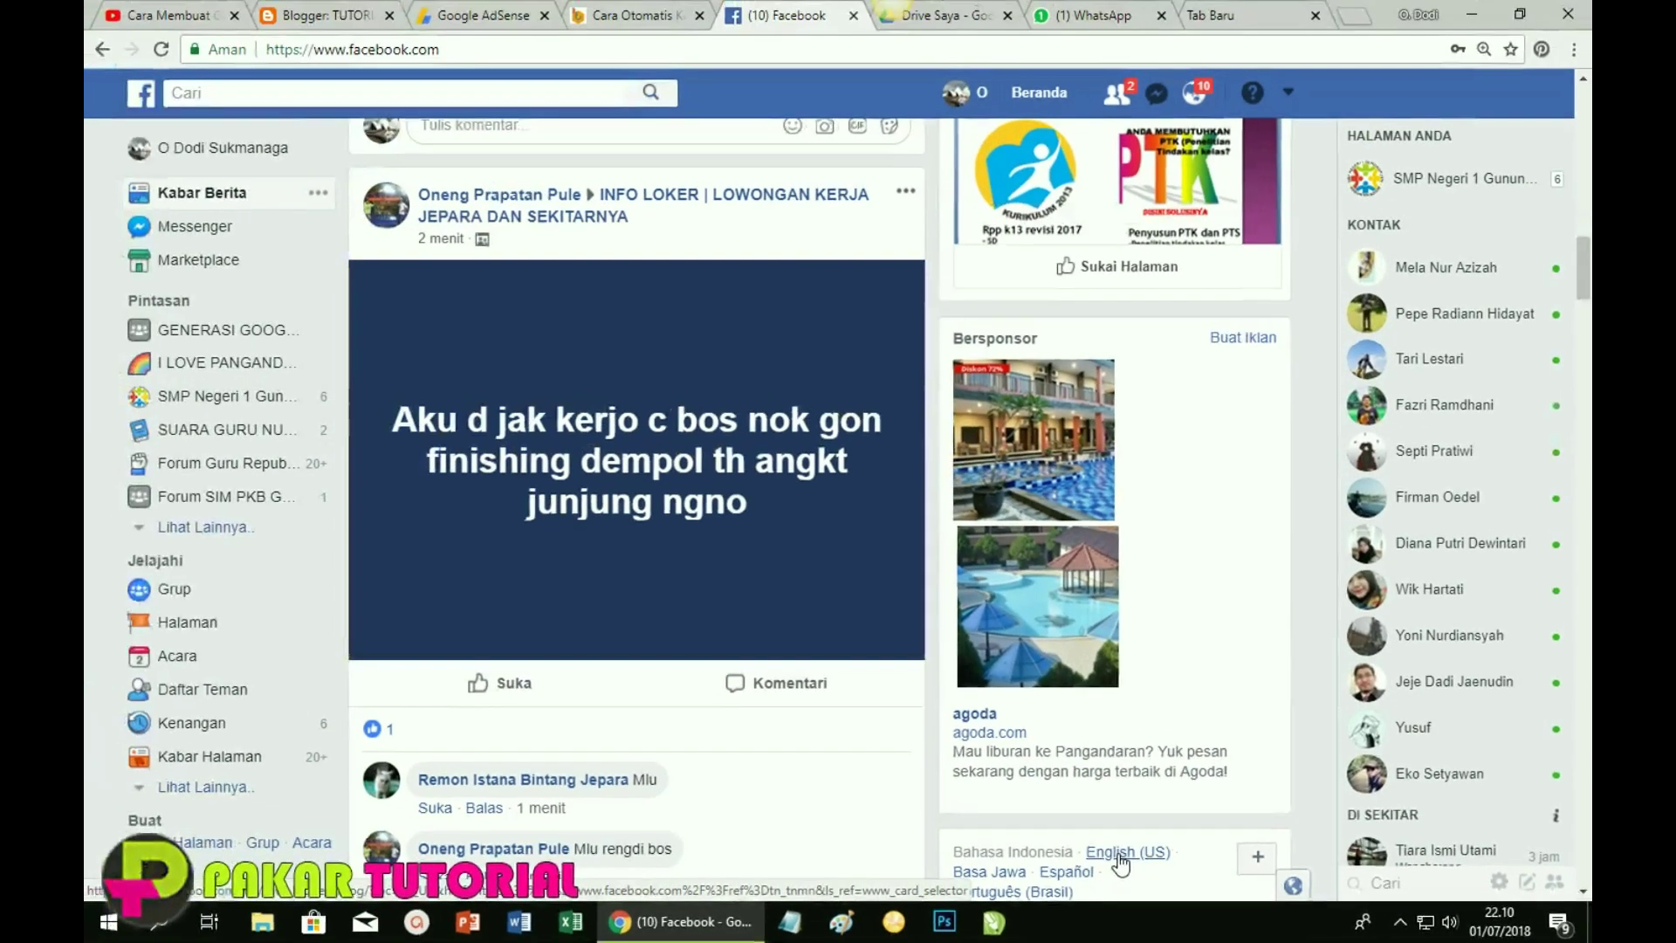
Choose English (US) as Facebook's language and confirm with Ganti Bahasa.
click(1121, 854)
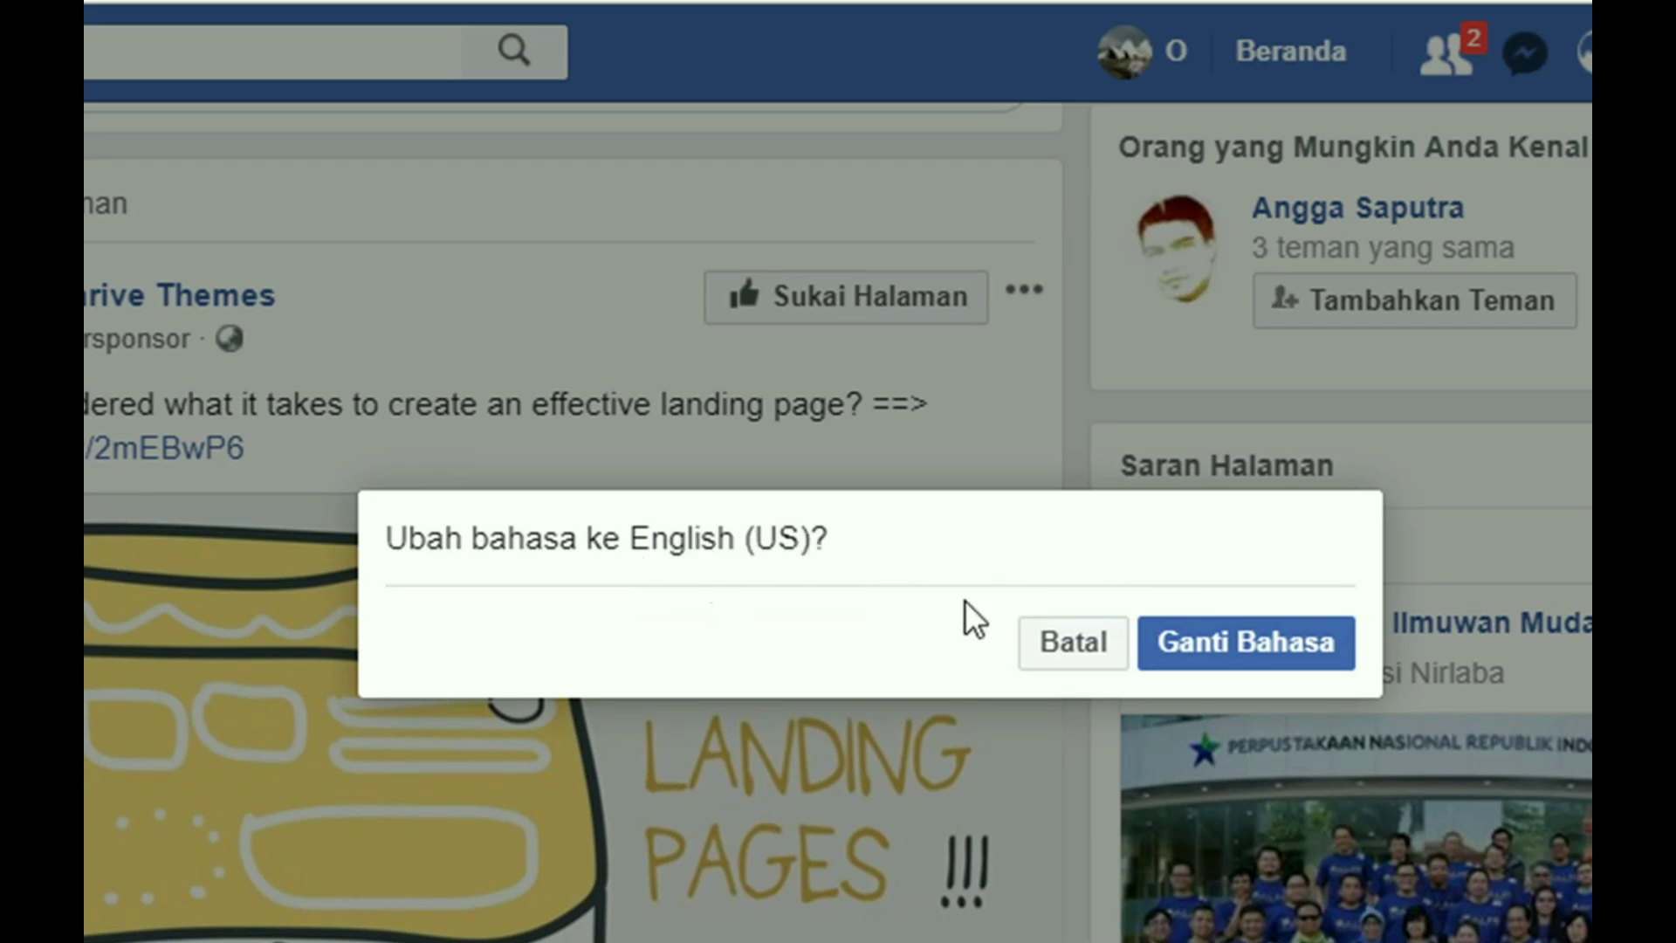
click(1223, 653)
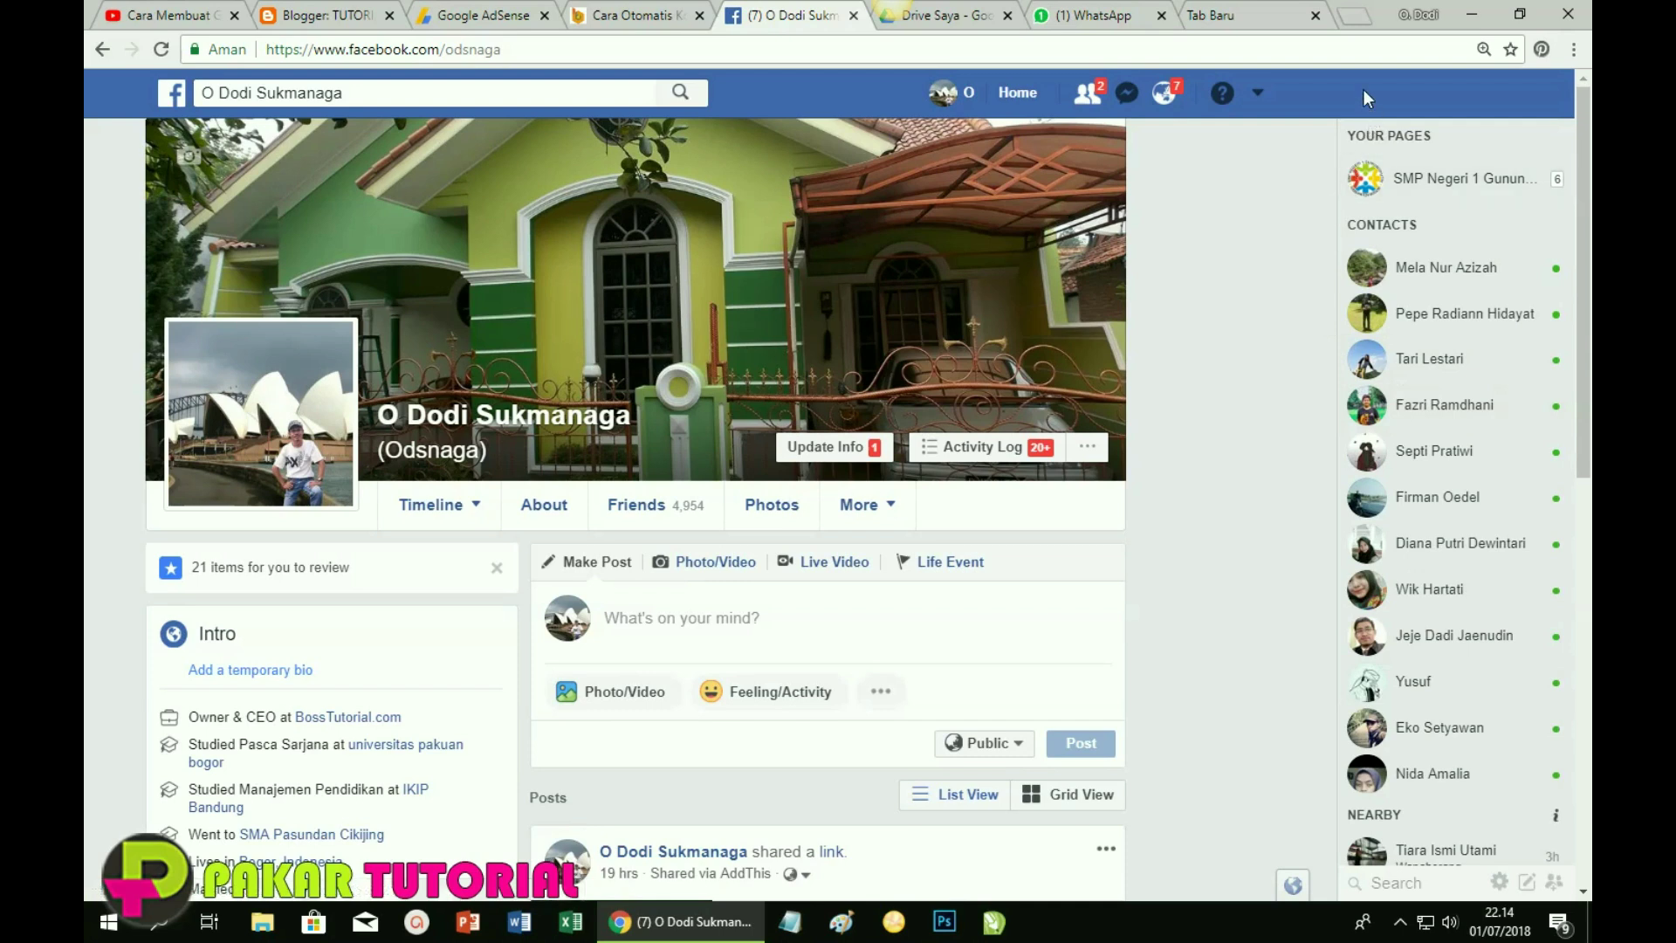
In the new tab, search 'Toolkit' and open the Toolkit For FB by PlugEx Web Store result.
click(1263, 16)
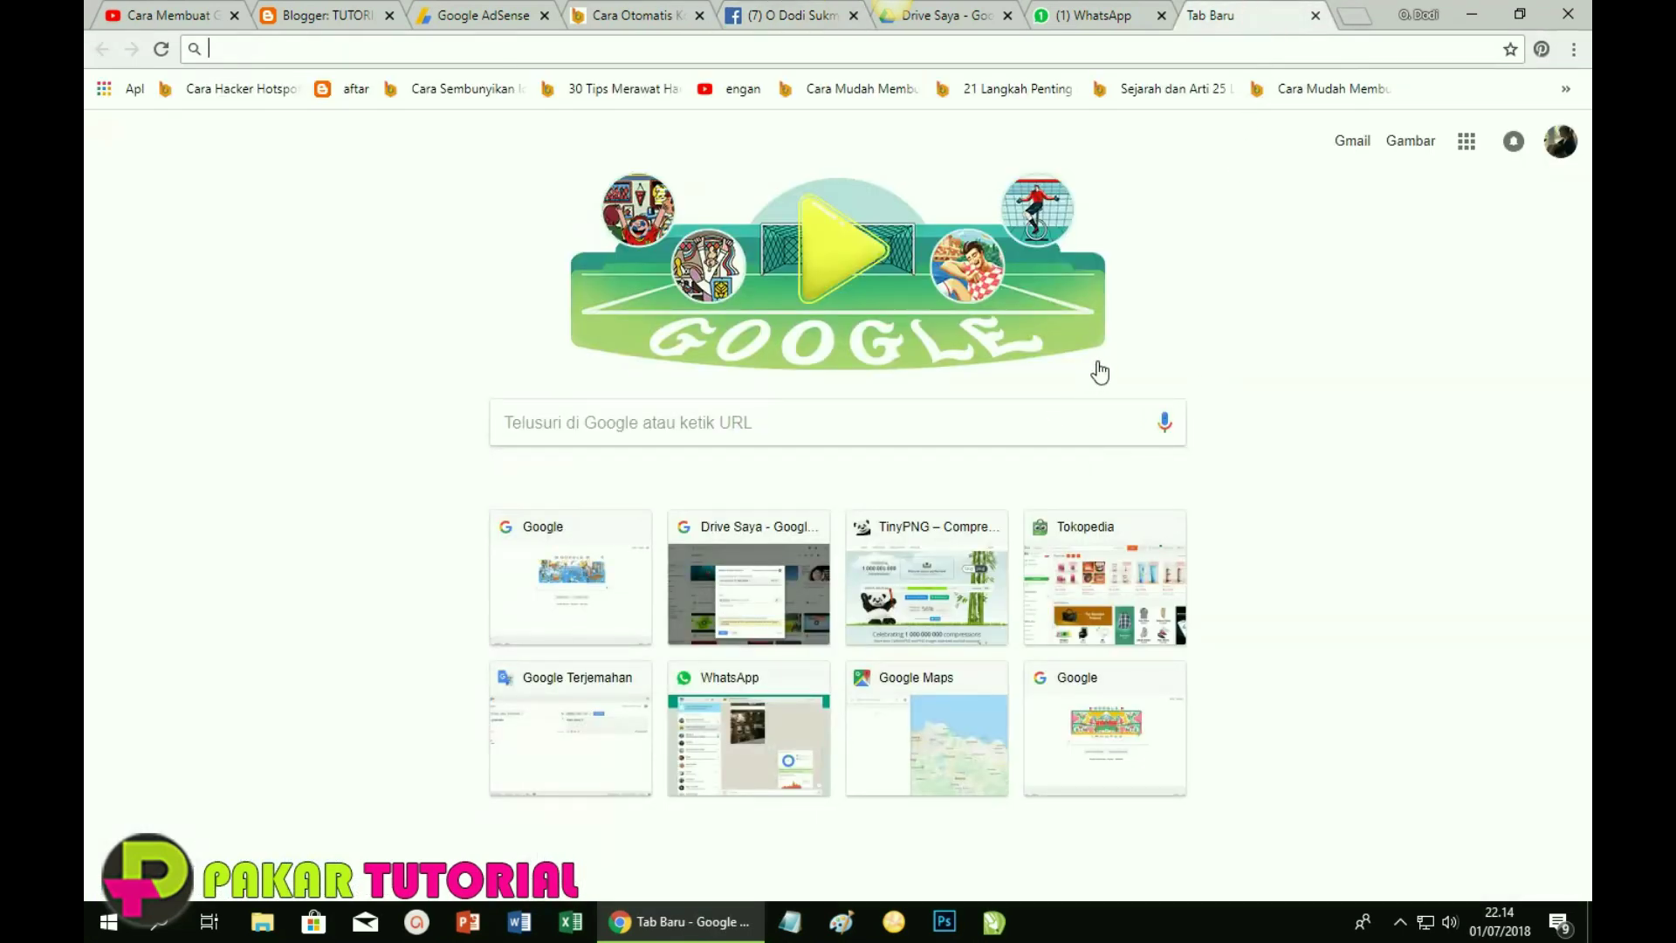
click(252, 53)
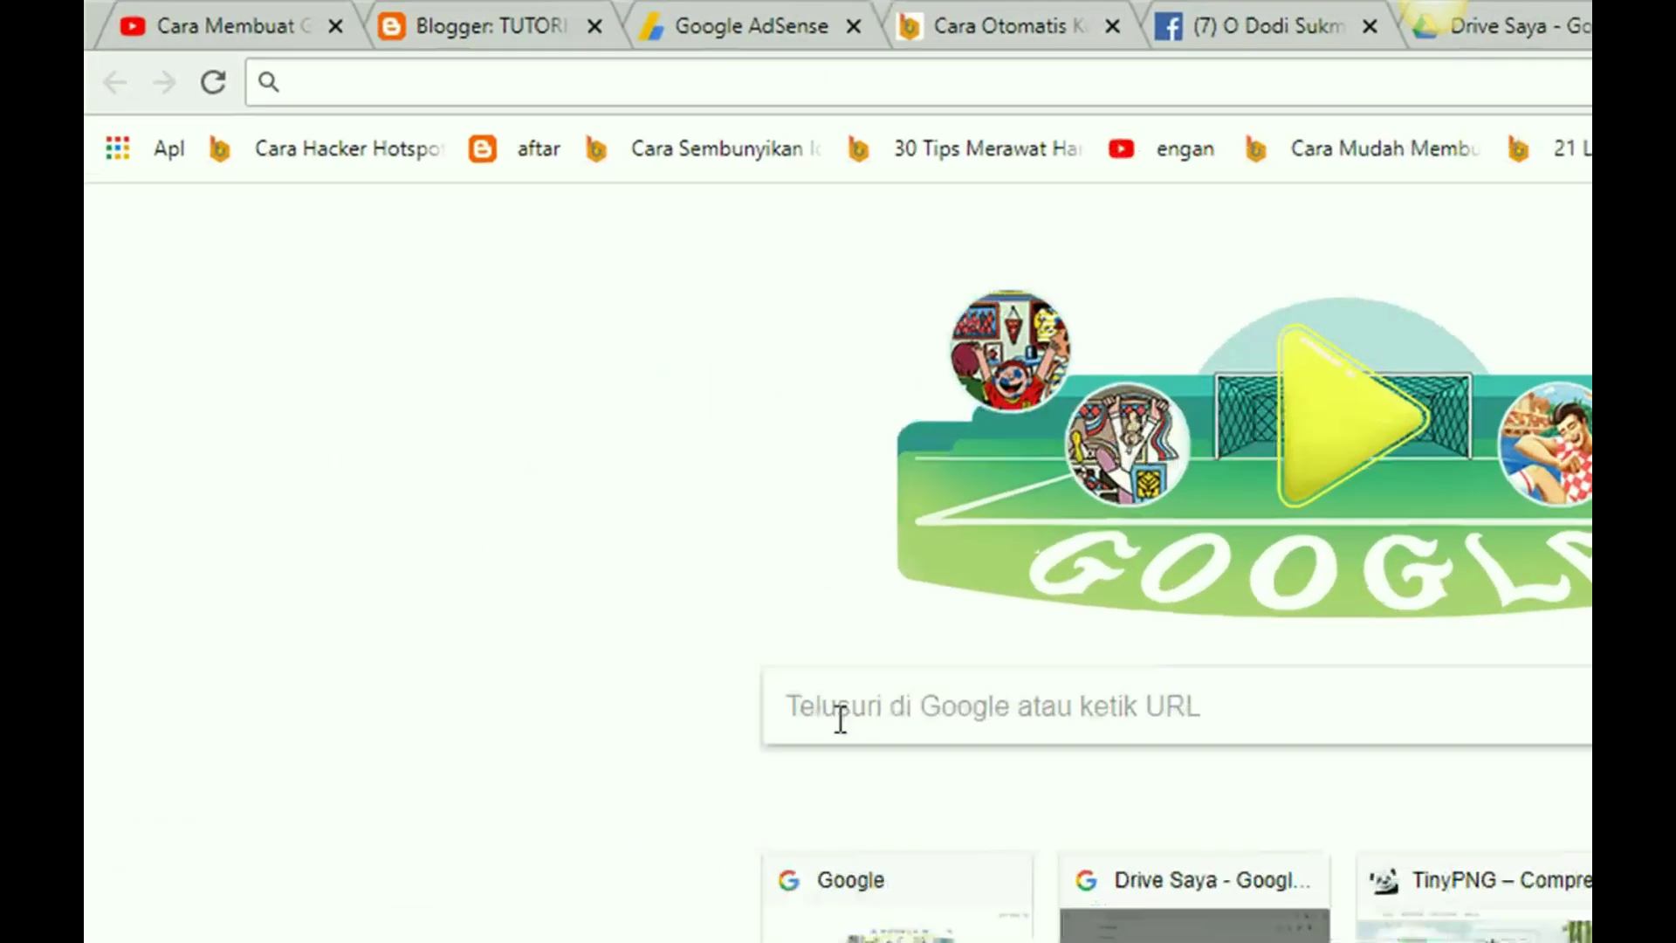
click(536, 430)
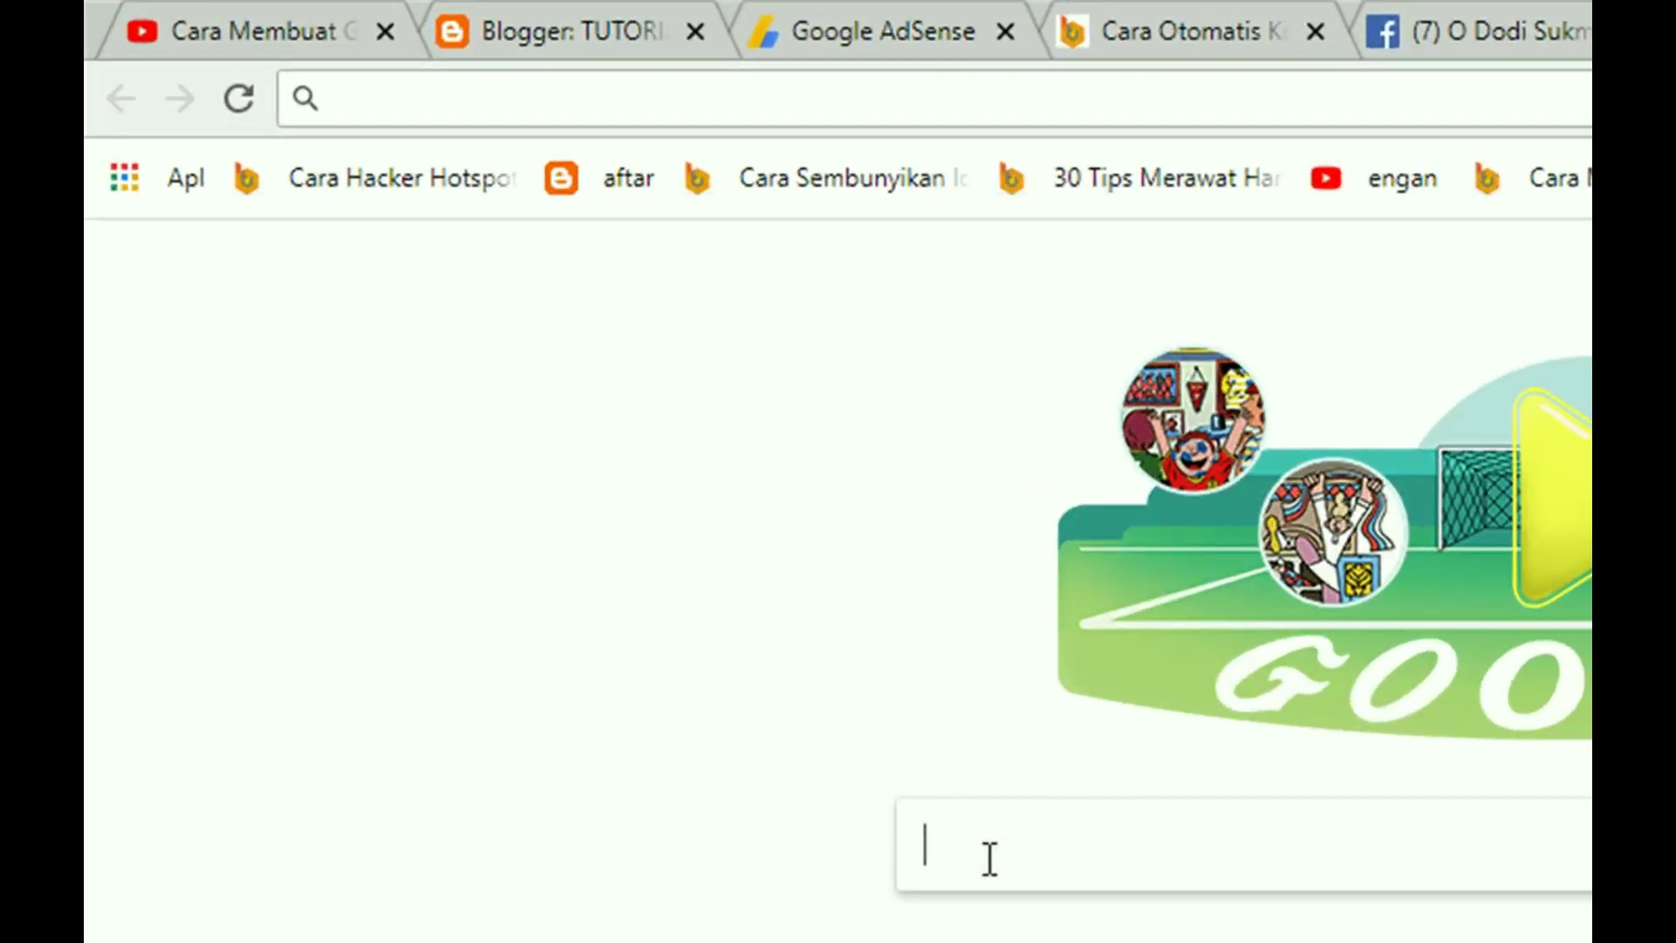
text(Toolkit)
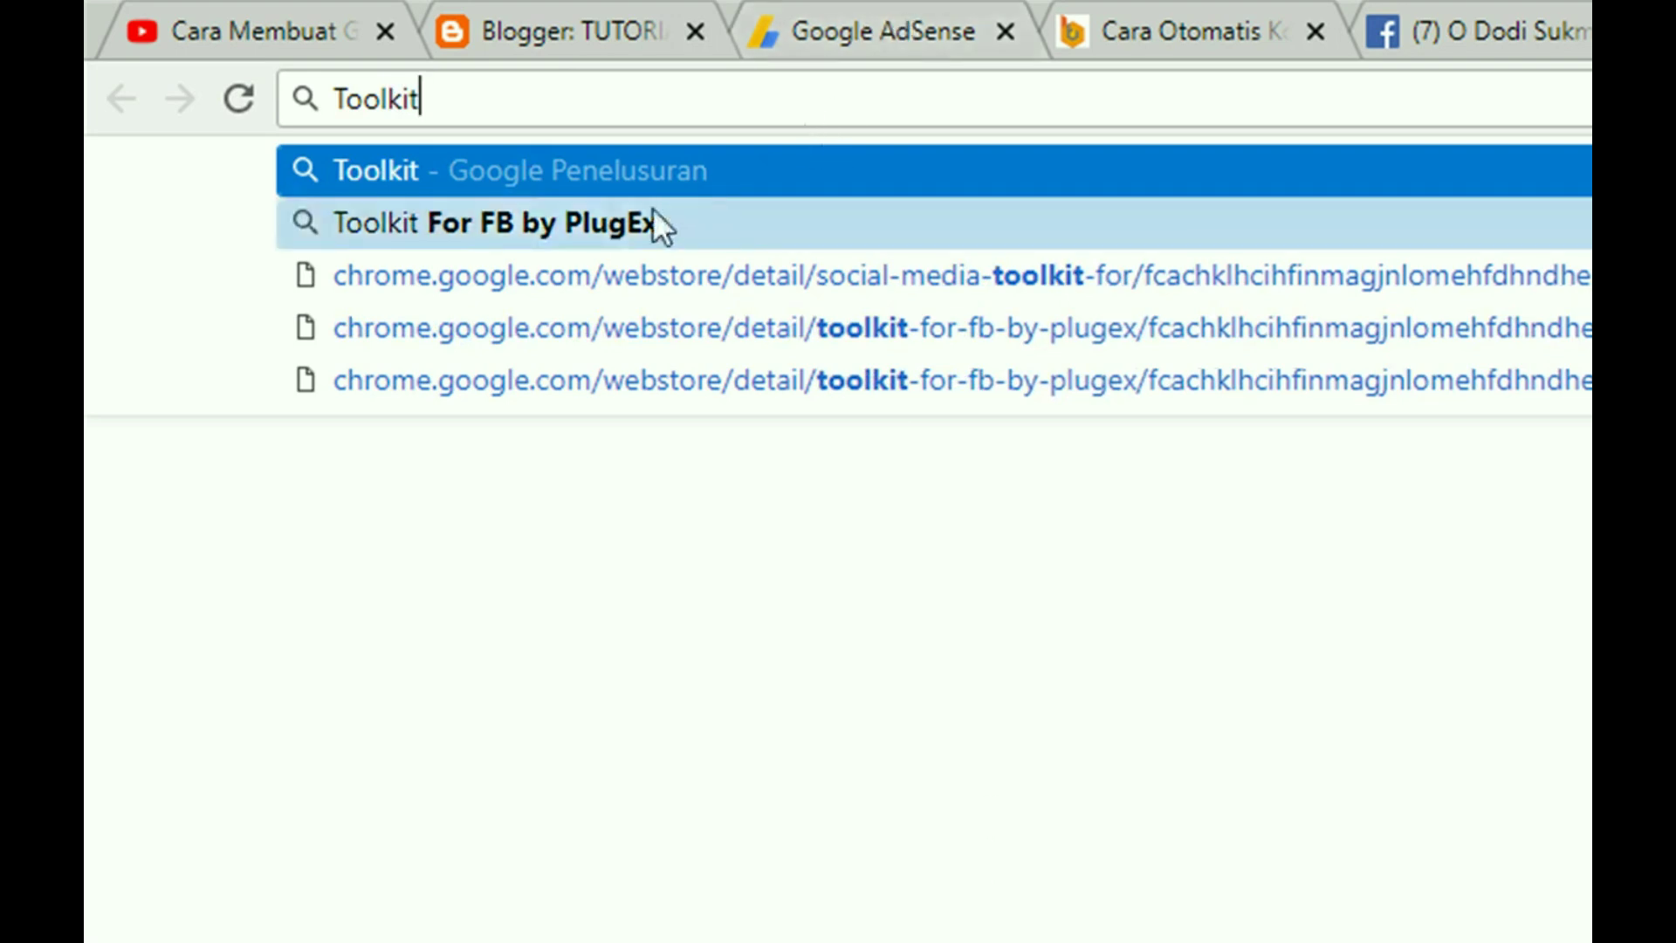
click(621, 228)
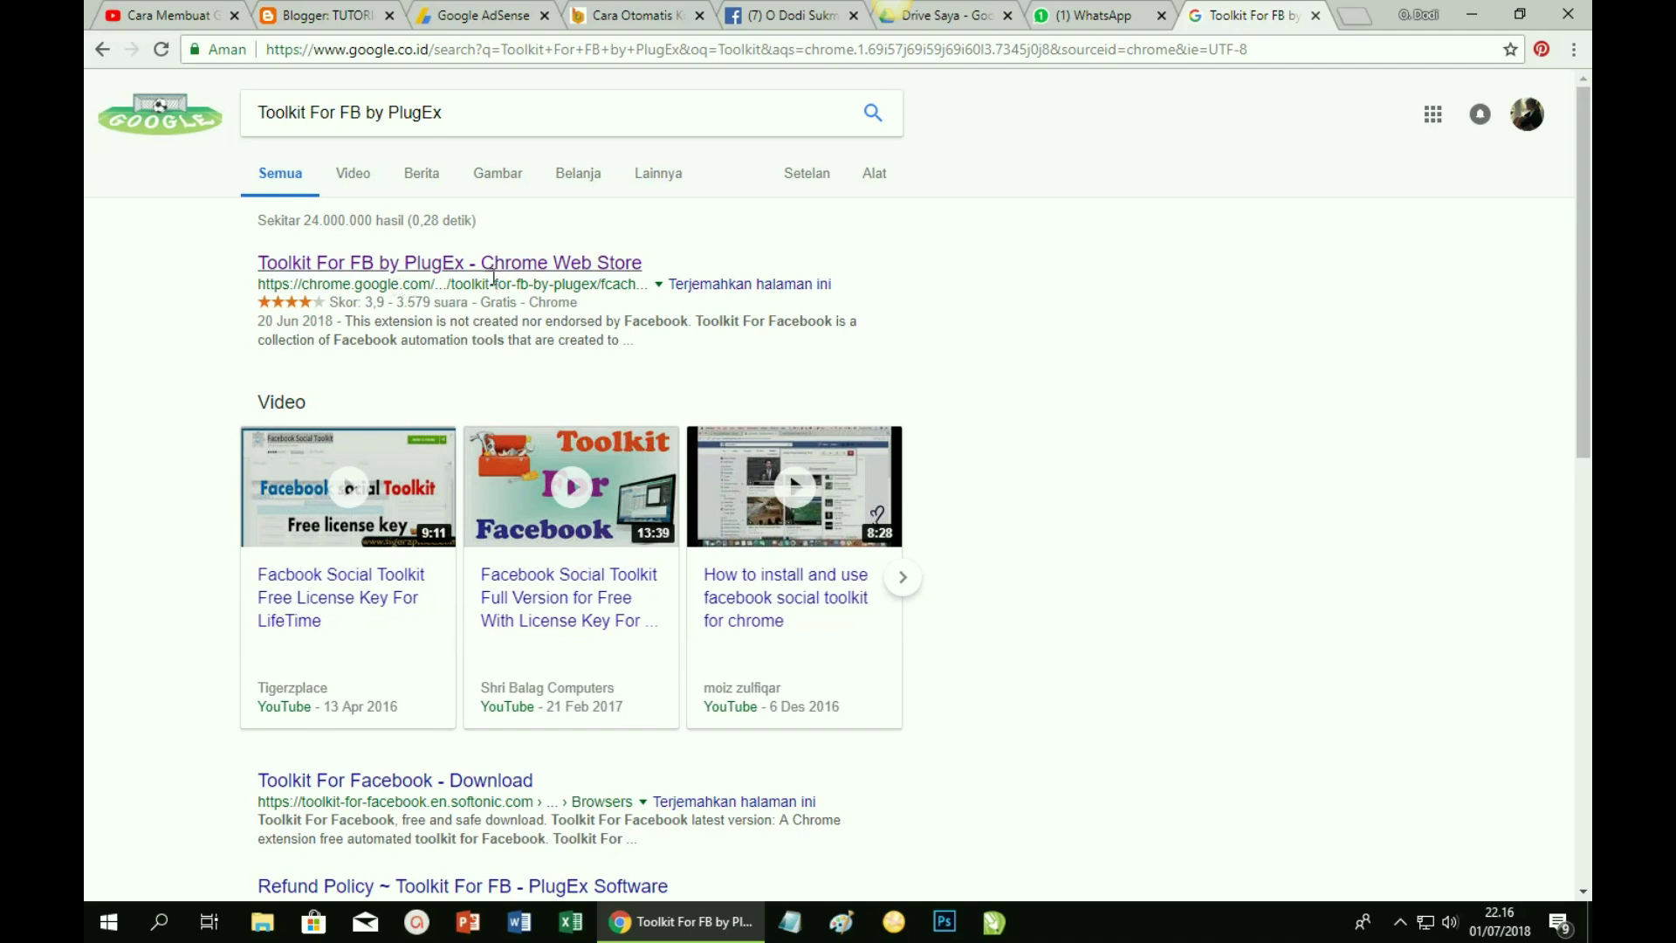
click(354, 263)
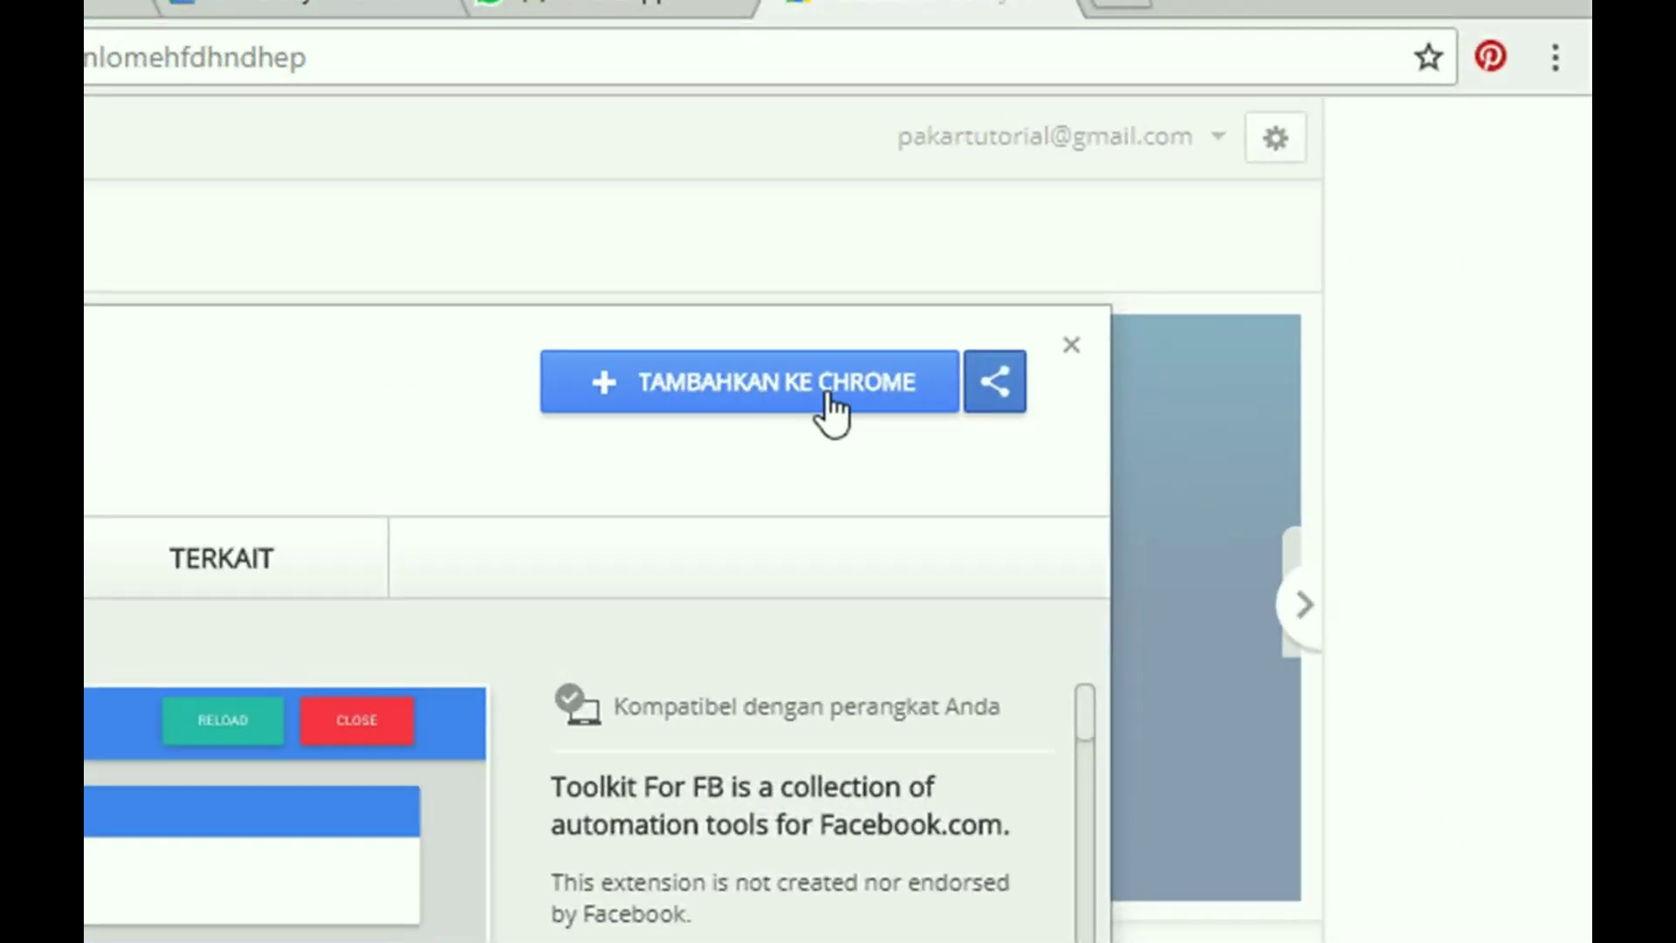
Choose 'Tambahkan ke Chrome' on the Toolkit For FB by PlugEx store page.
click(743, 402)
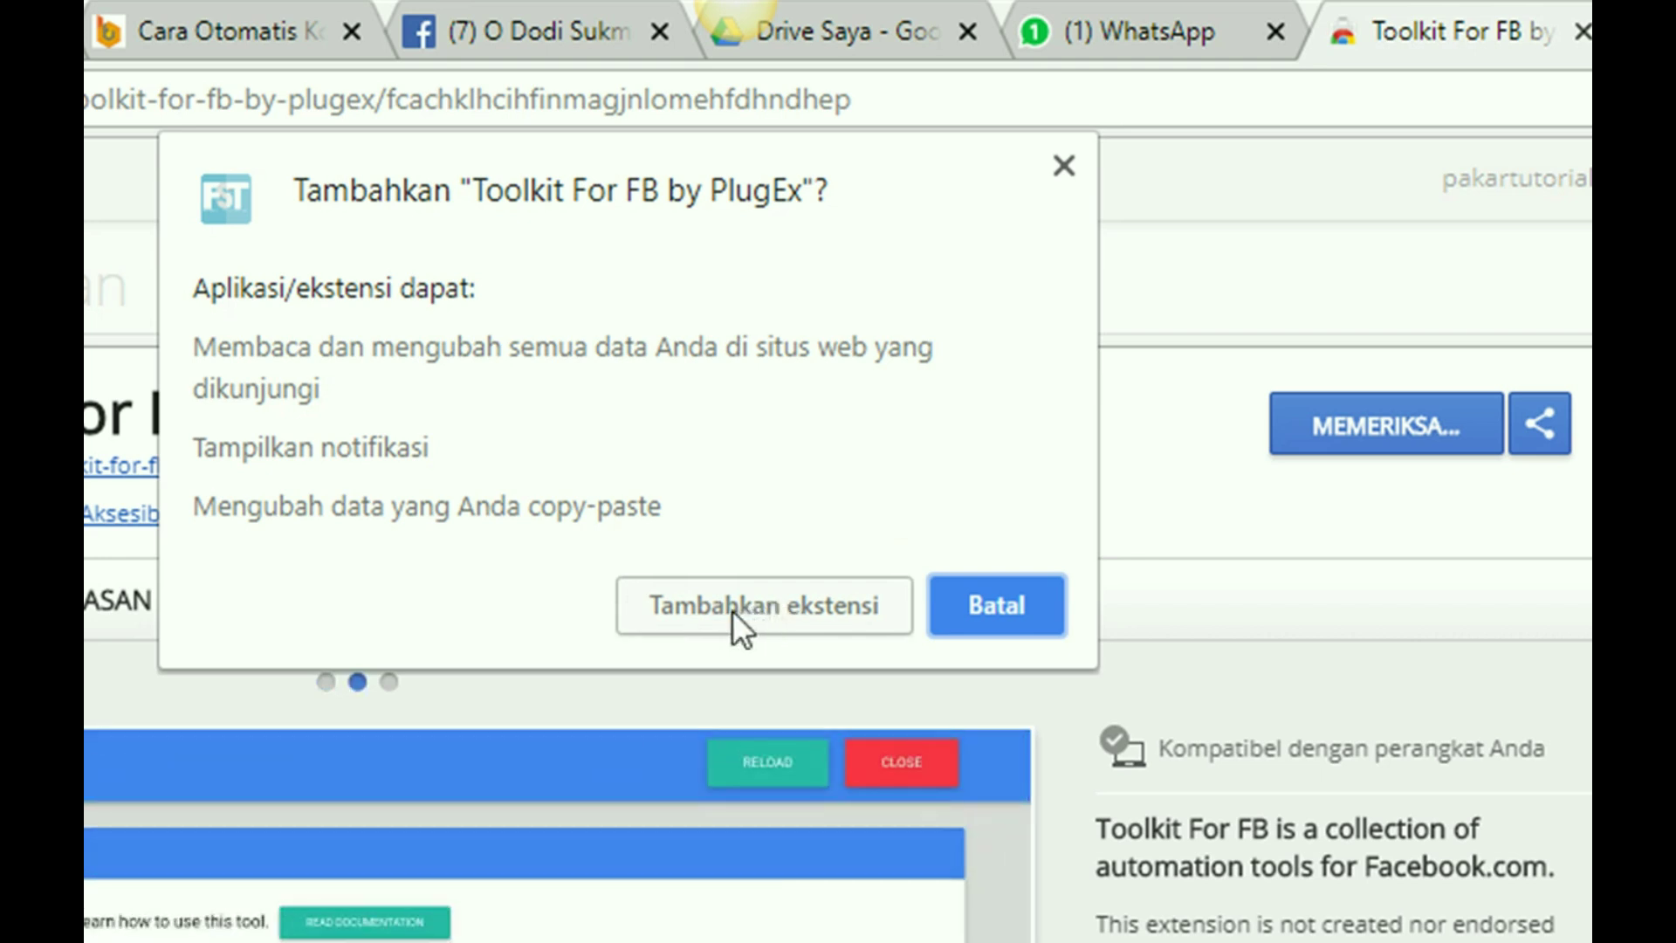
Confirm with 'Tambahkan ekstensi' and close the 'telah ditambahkan ke Chrome' bubble.
click(746, 604)
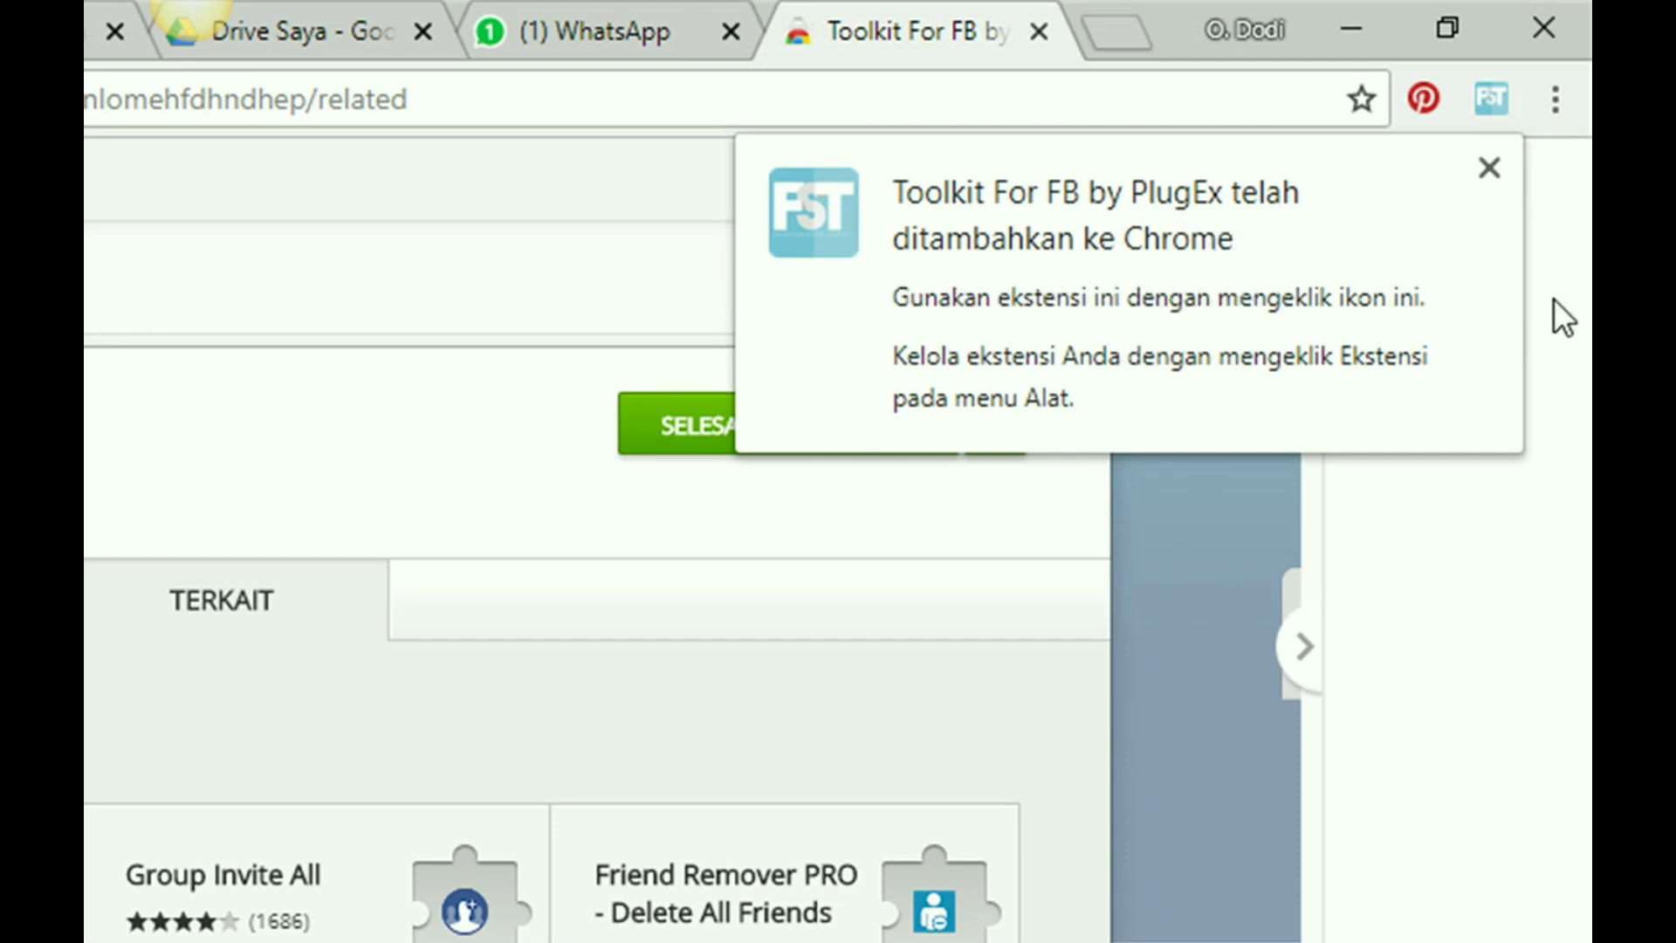
click(1491, 168)
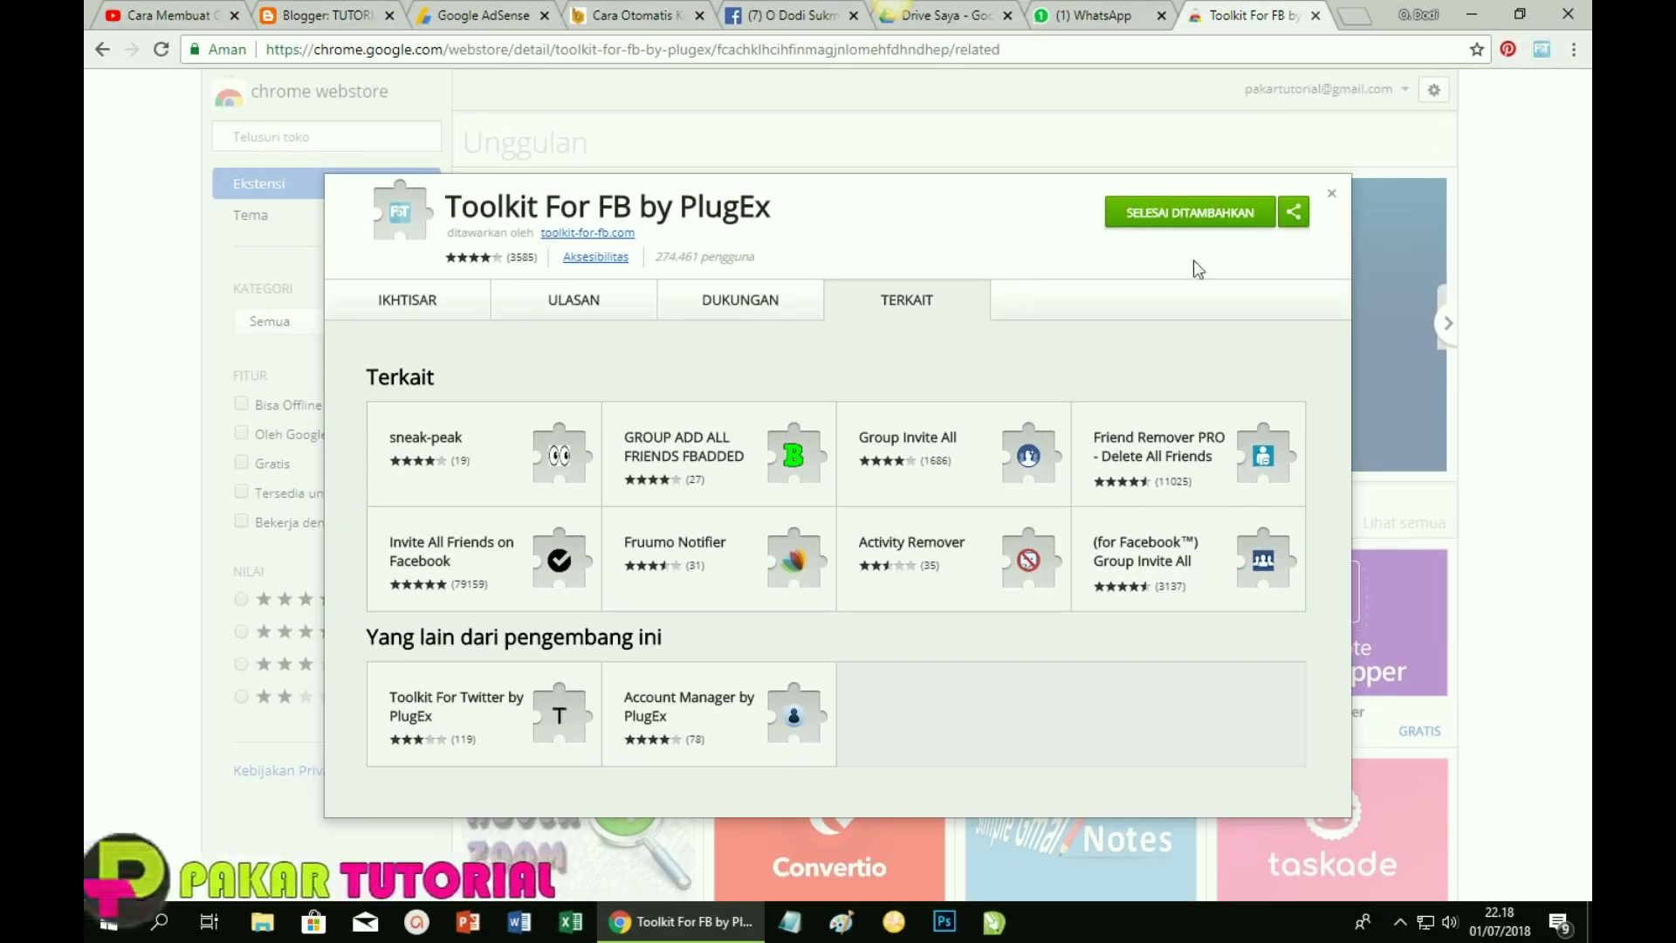
Close the store detail dialog, open the Toolkit For FB toolbar popup, and scroll to Frame Tools.
click(1332, 196)
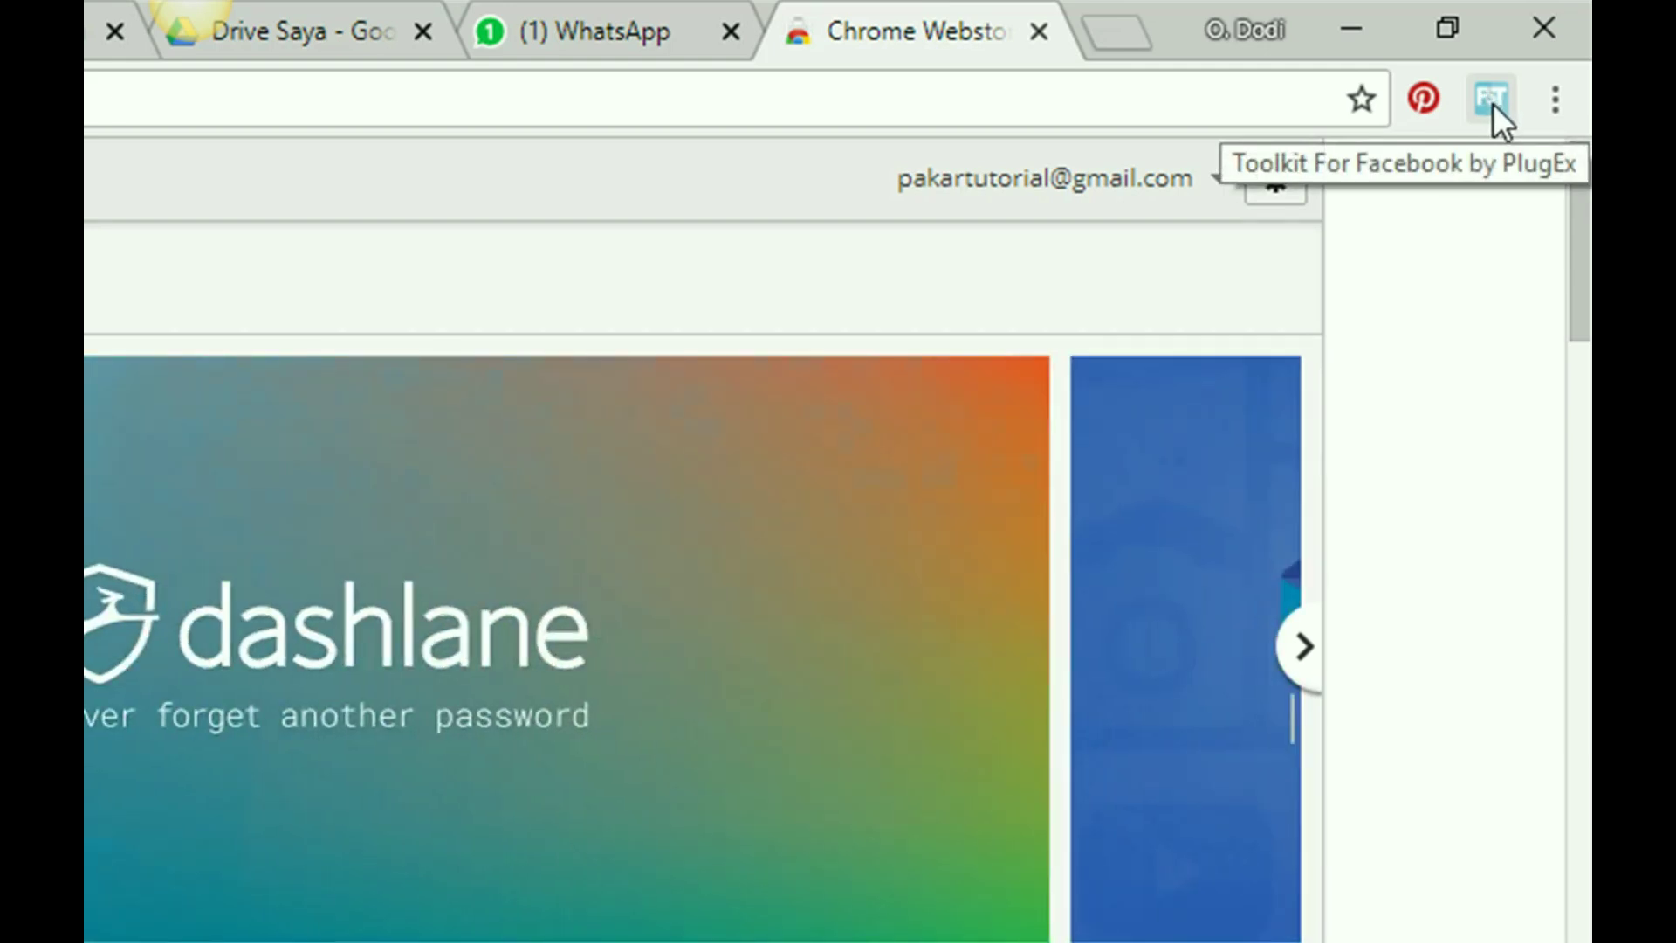
click(1490, 99)
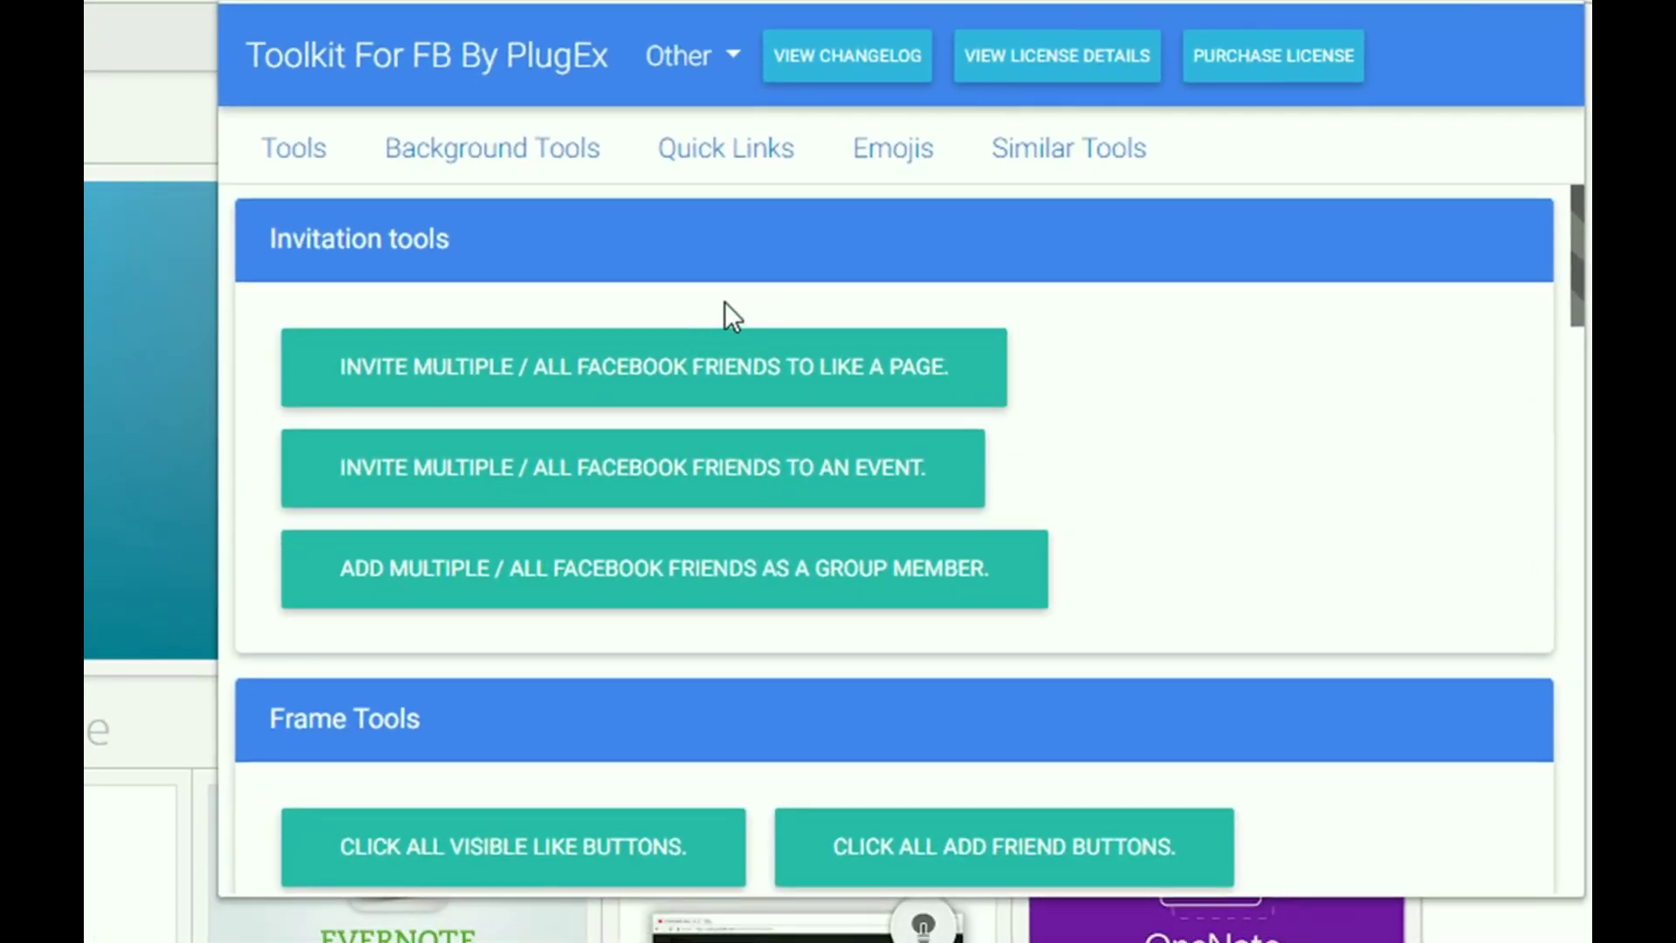
scroll(884, 325, down, 3)
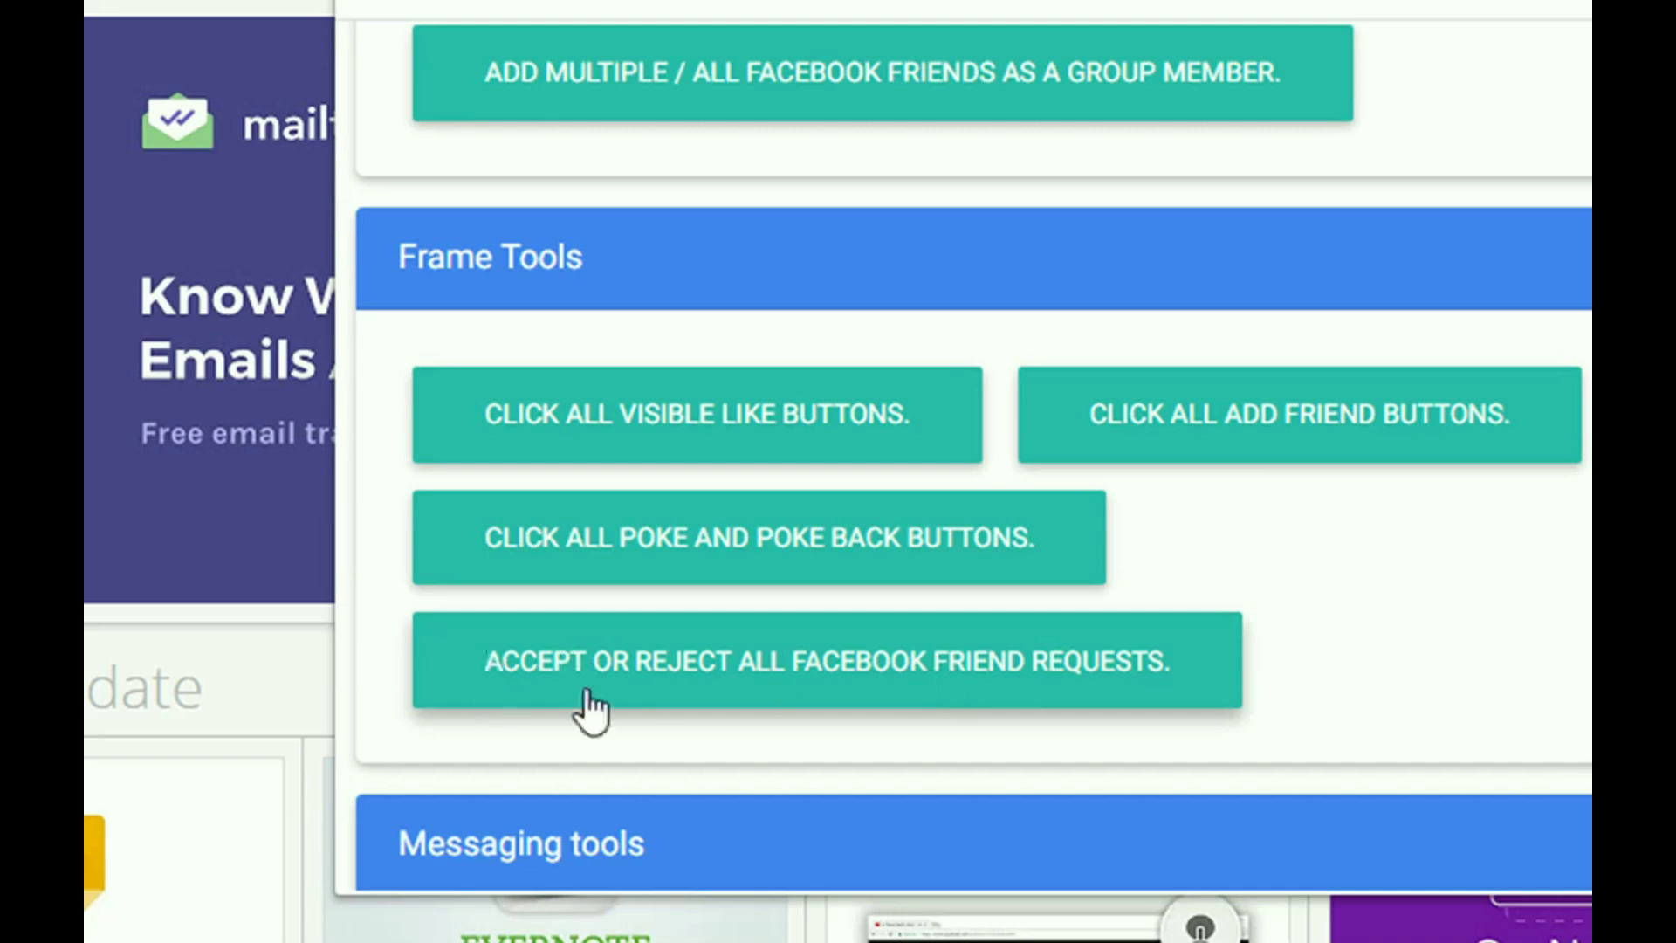
Launch 'Accept or reject all Facebook friend requests.' from the popup's Frame Tools section.
click(781, 686)
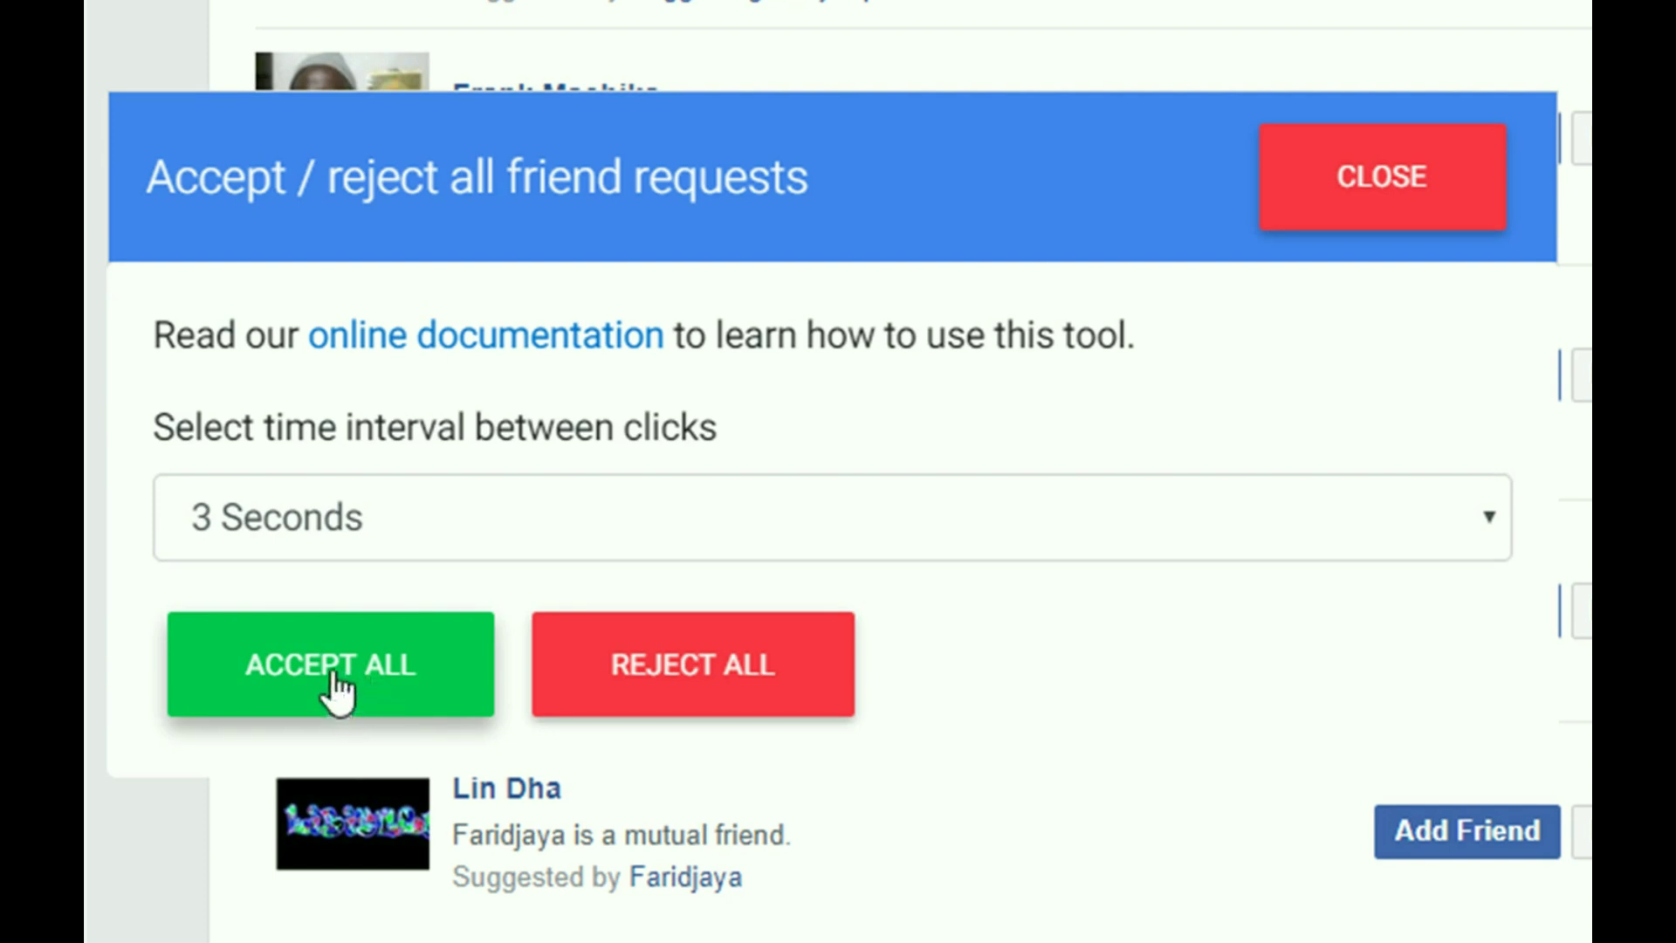
Run ACCEPT ALL, then dismiss the 'No Confirm buttons found' alert with Oke.
click(336, 690)
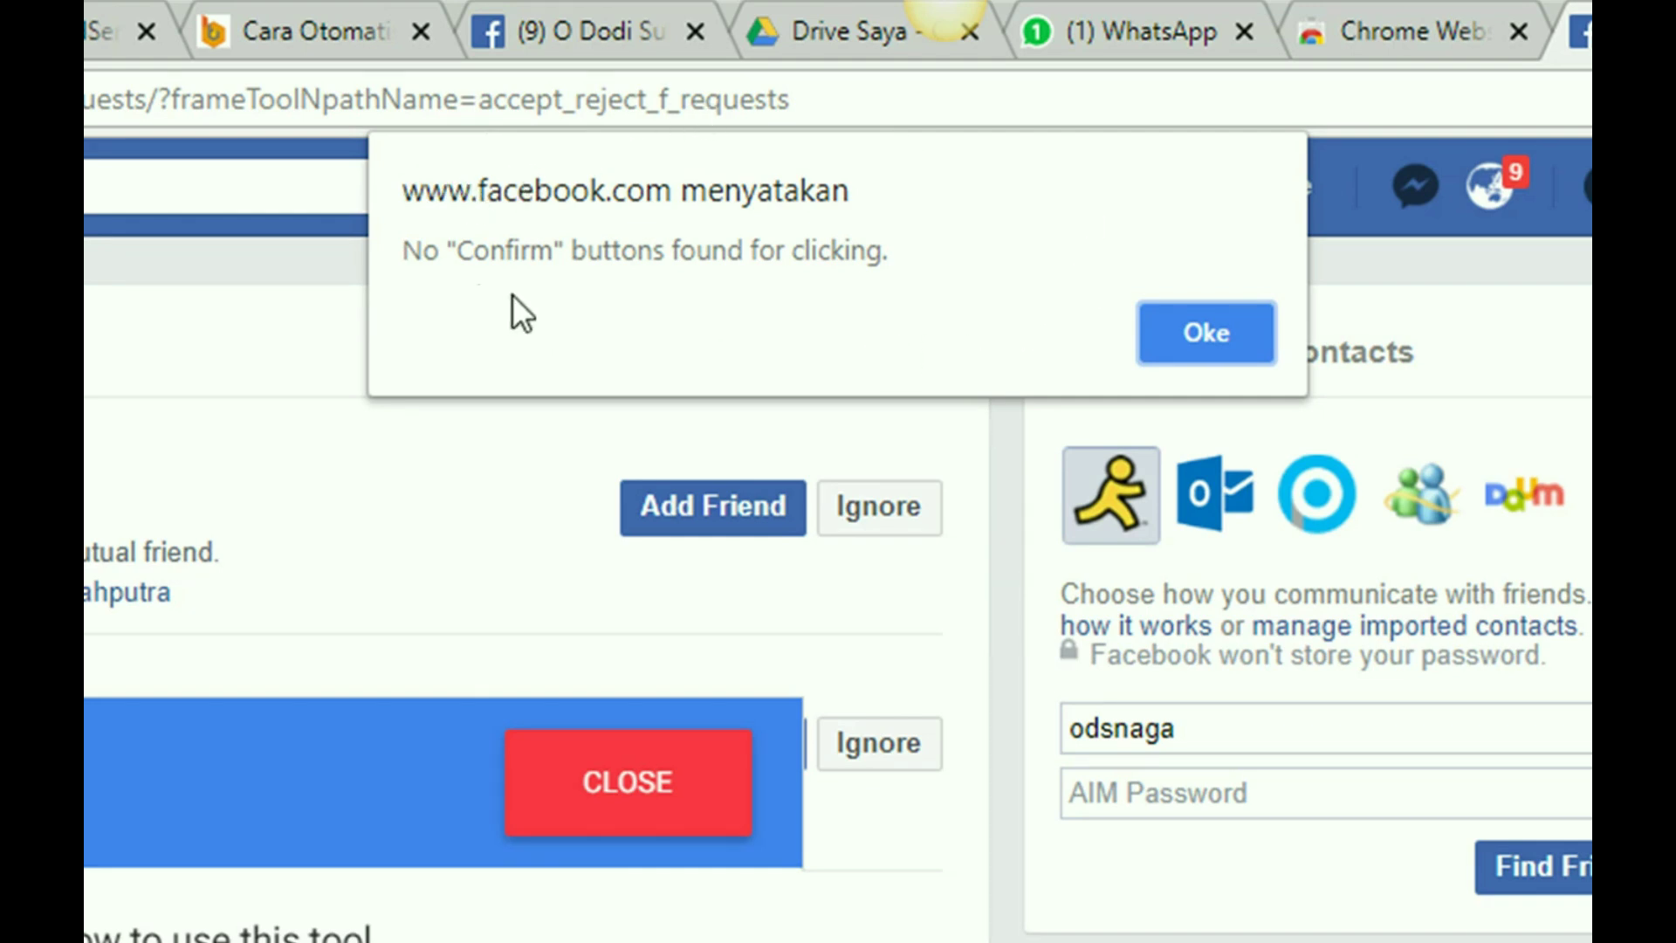
click(1194, 336)
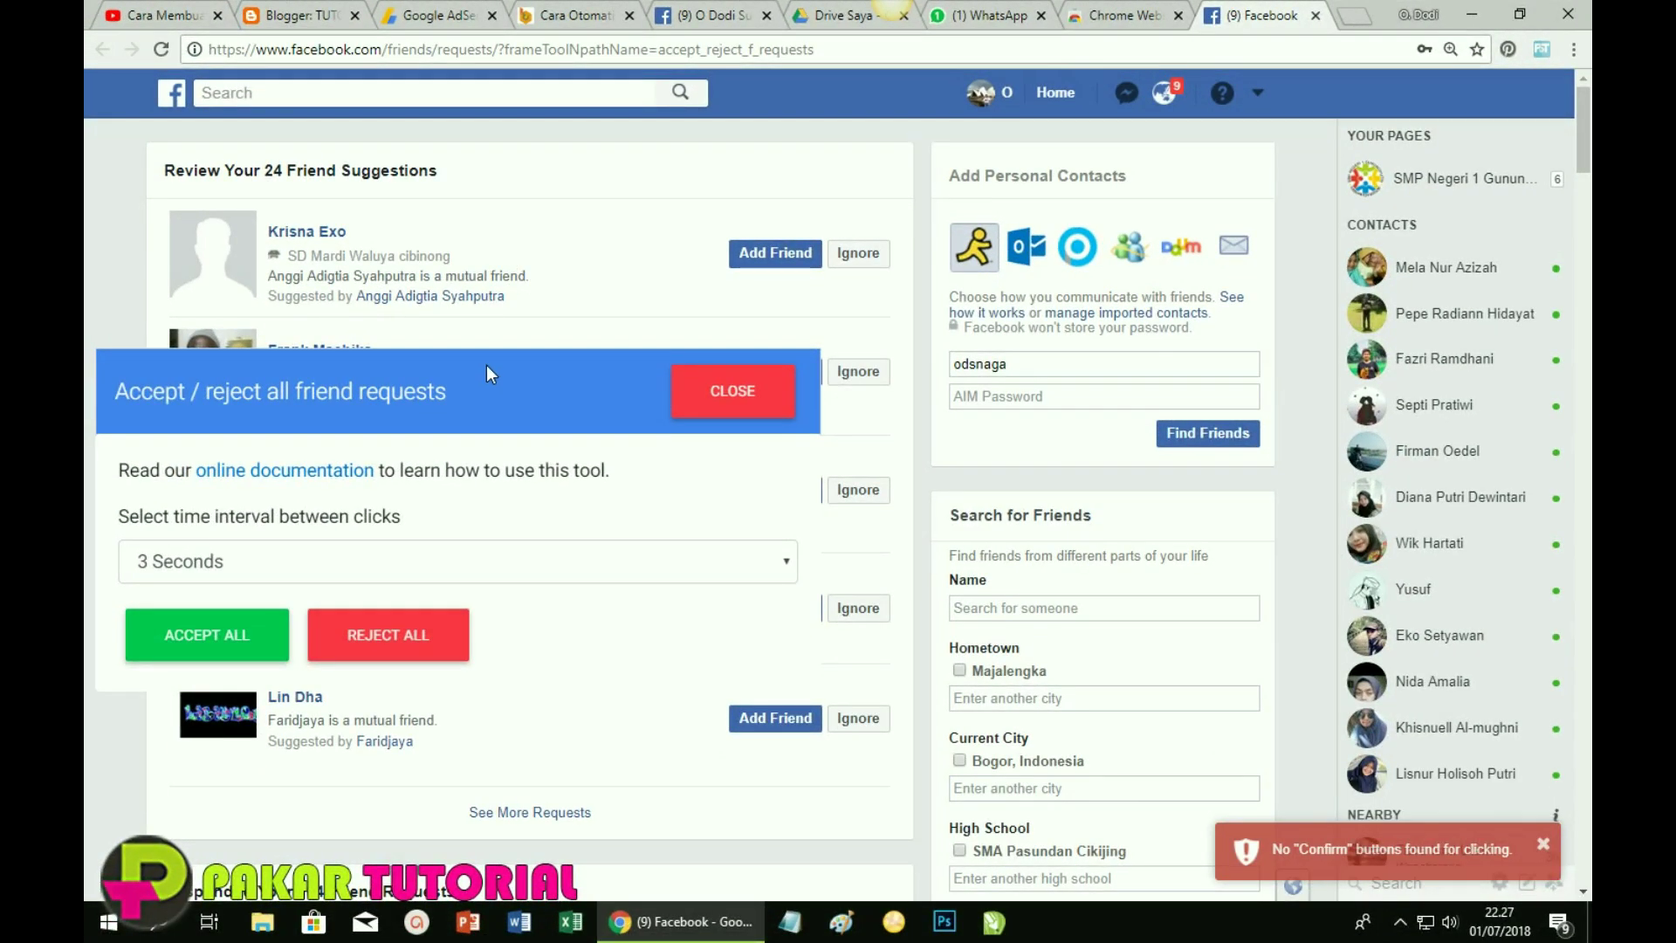
Close the tool dialog, go to the profile's Friends tab, and open Friend Requests.
click(735, 399)
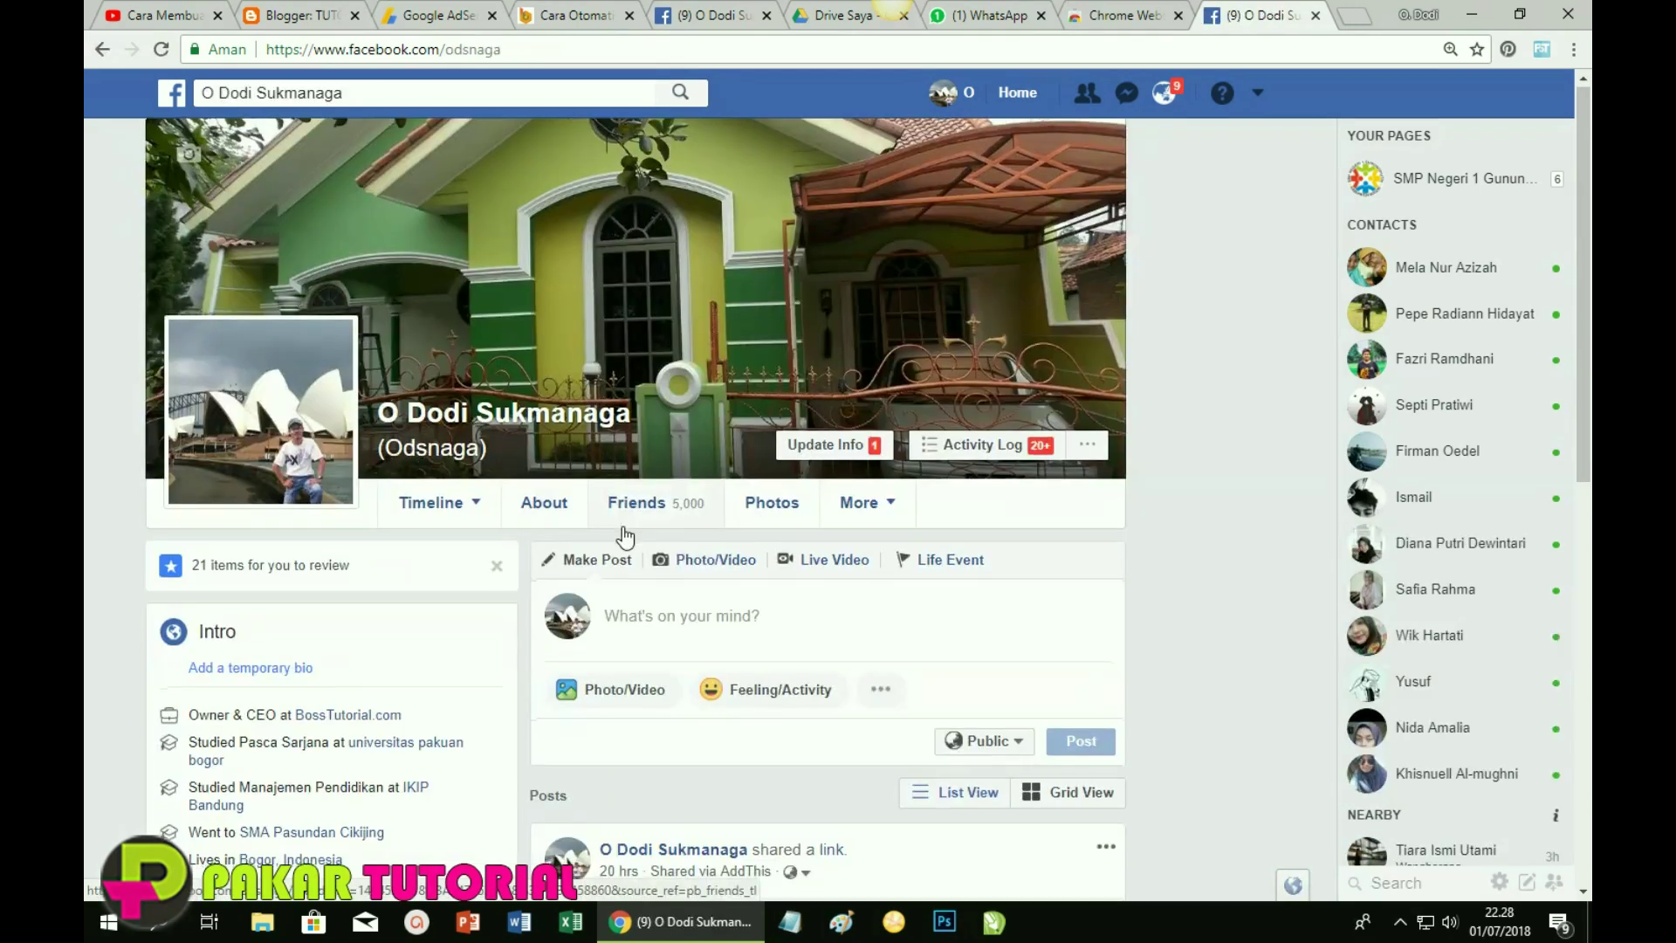
scroll(624, 523, down, 1)
scroll(633, 517, up, 1)
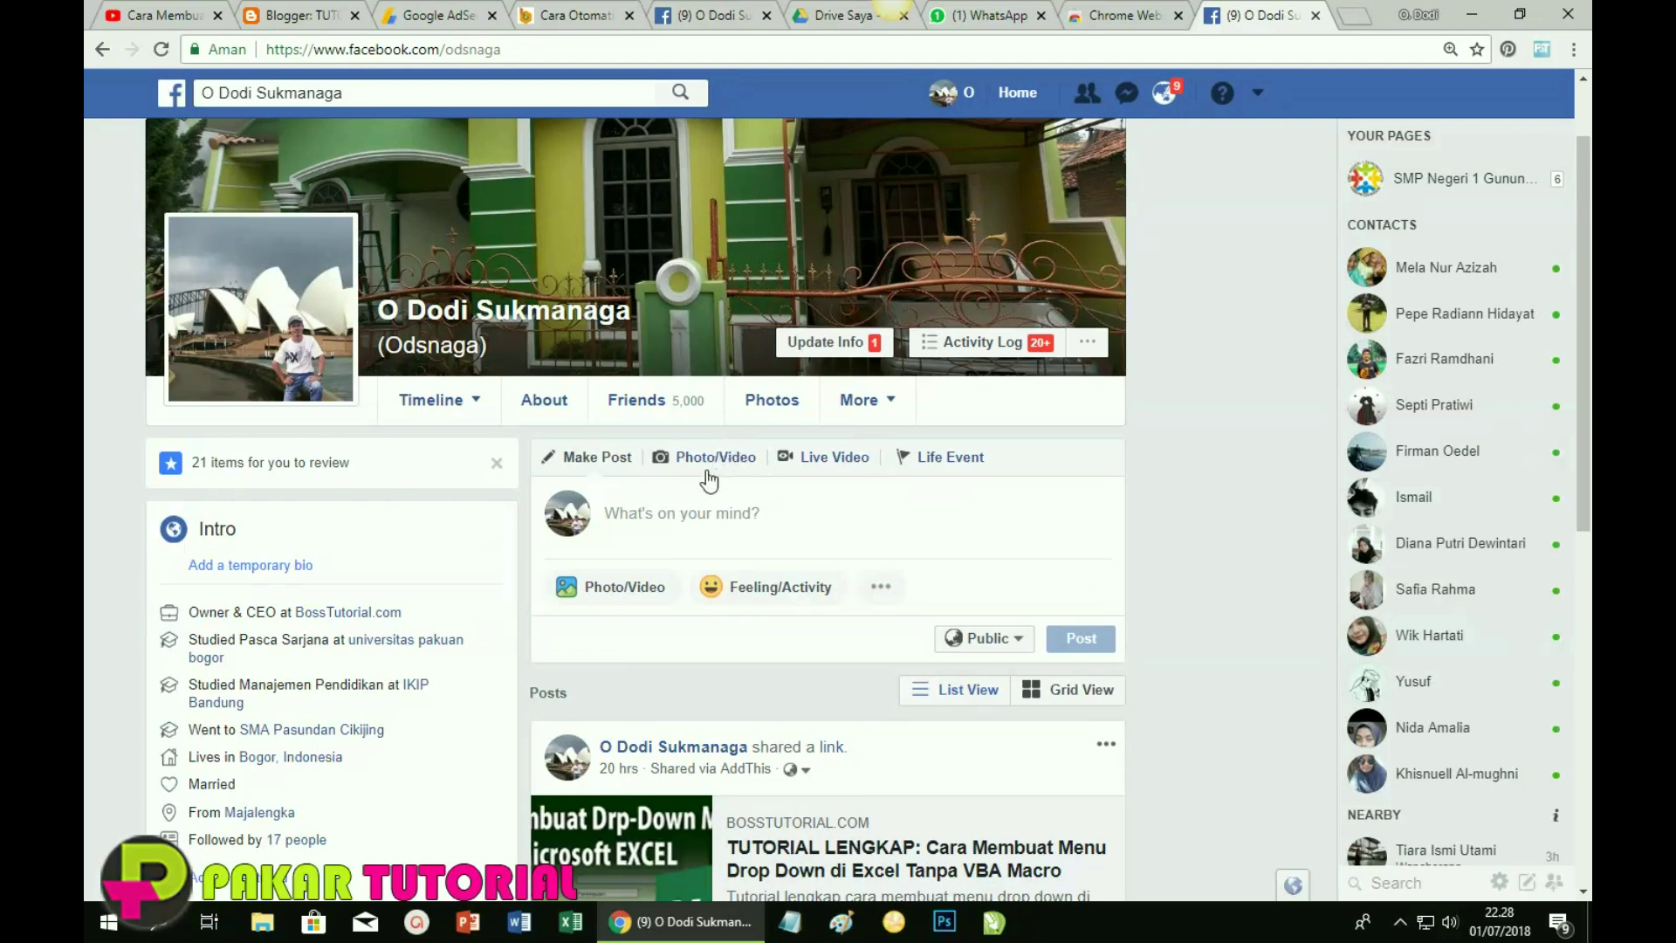
click(649, 408)
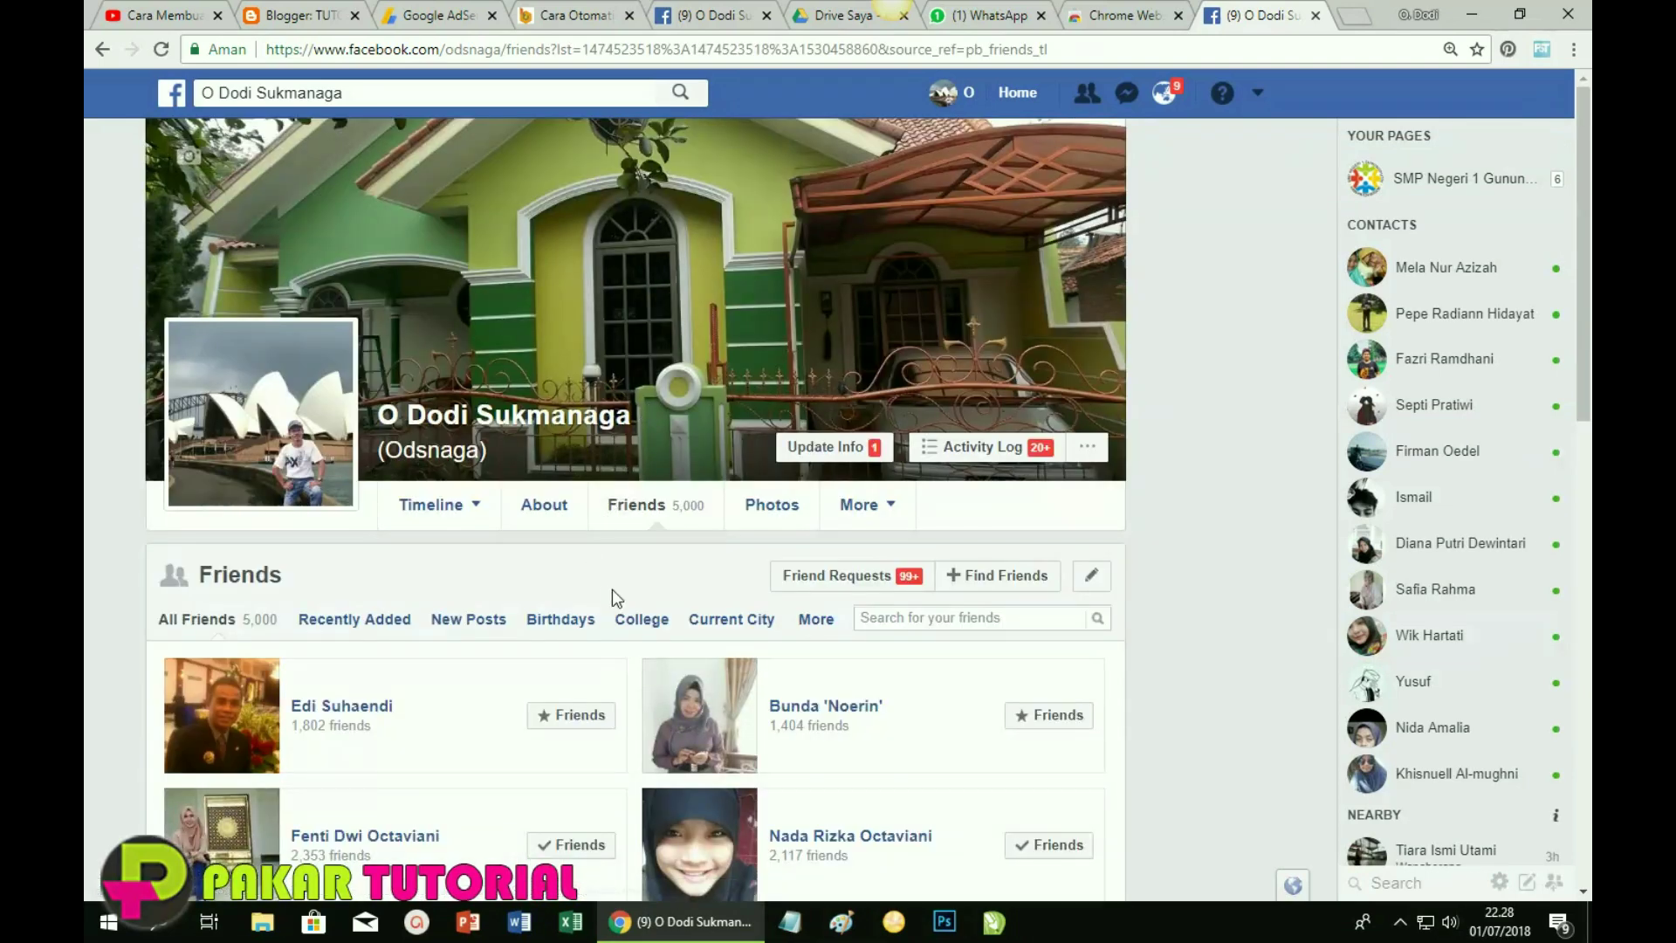
scroll(611, 589, down, 5)
scroll(611, 589, up, 5)
click(844, 585)
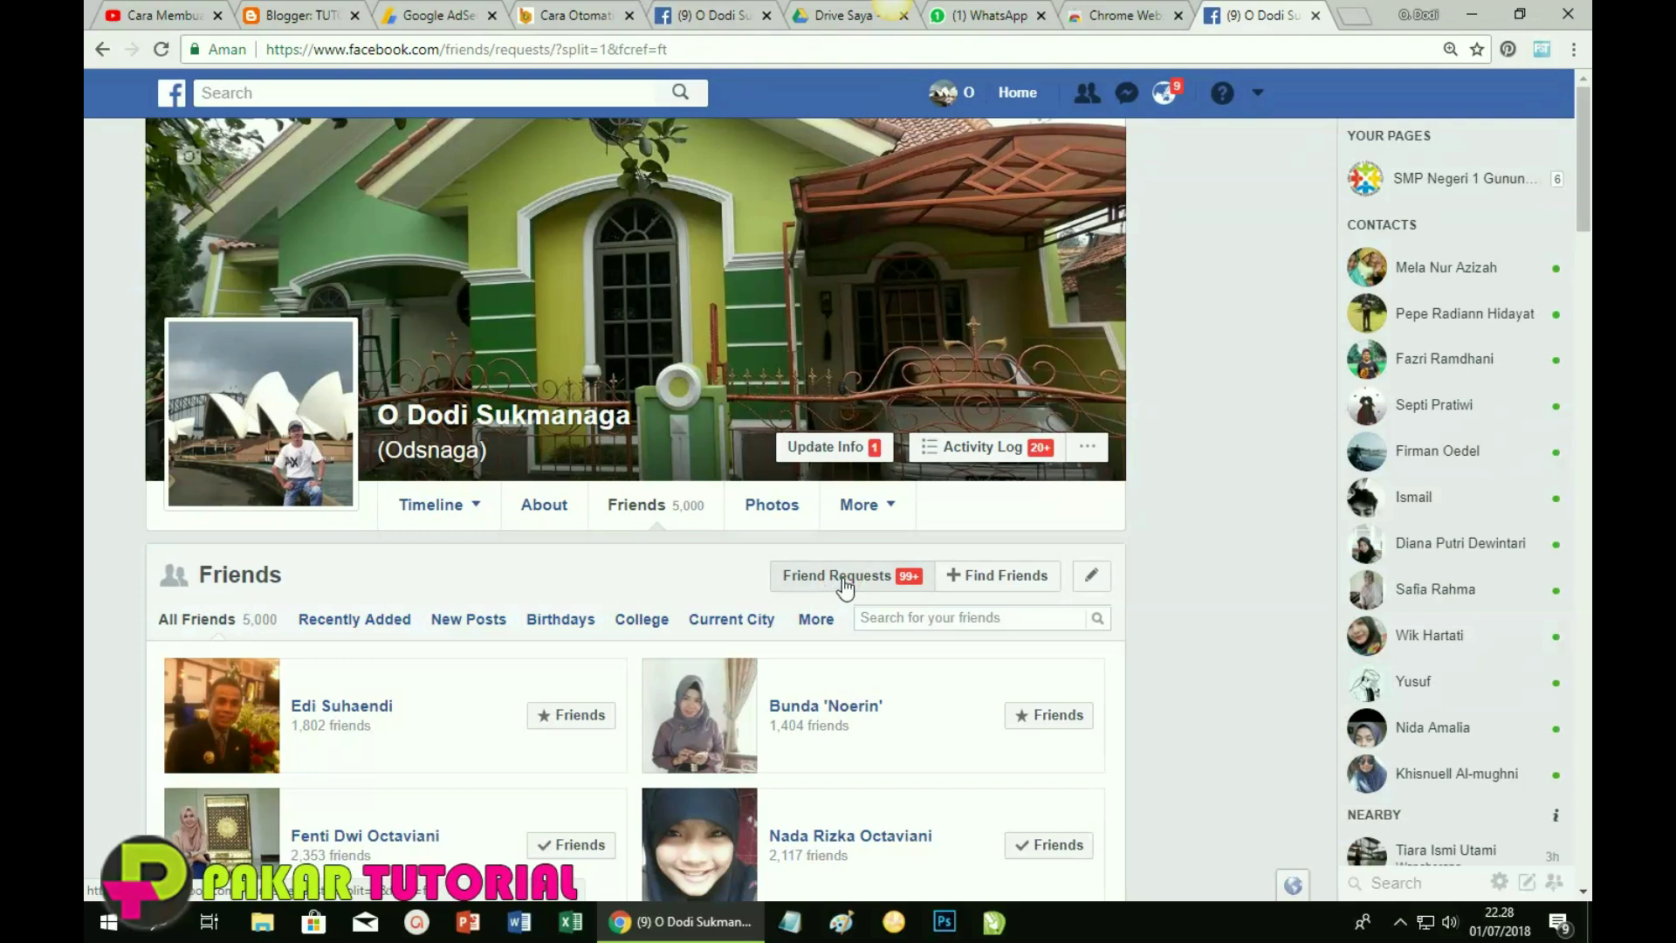
scroll(485, 536, down, 3)
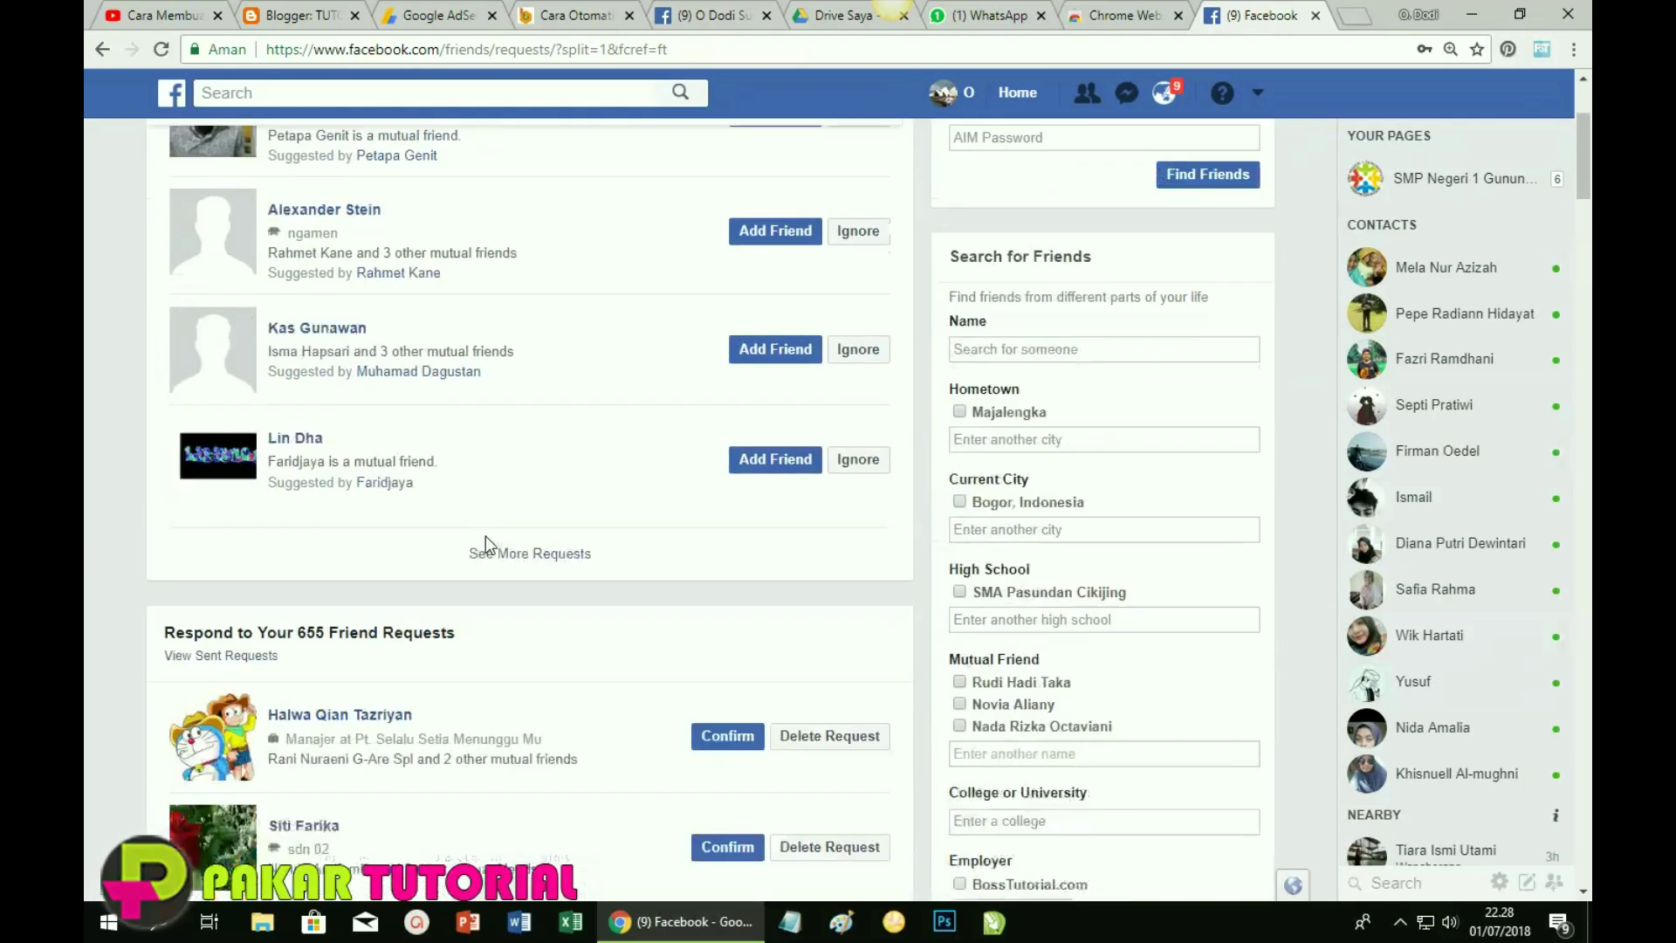
scroll(485, 536, down, 1)
scroll(522, 536, down, 1)
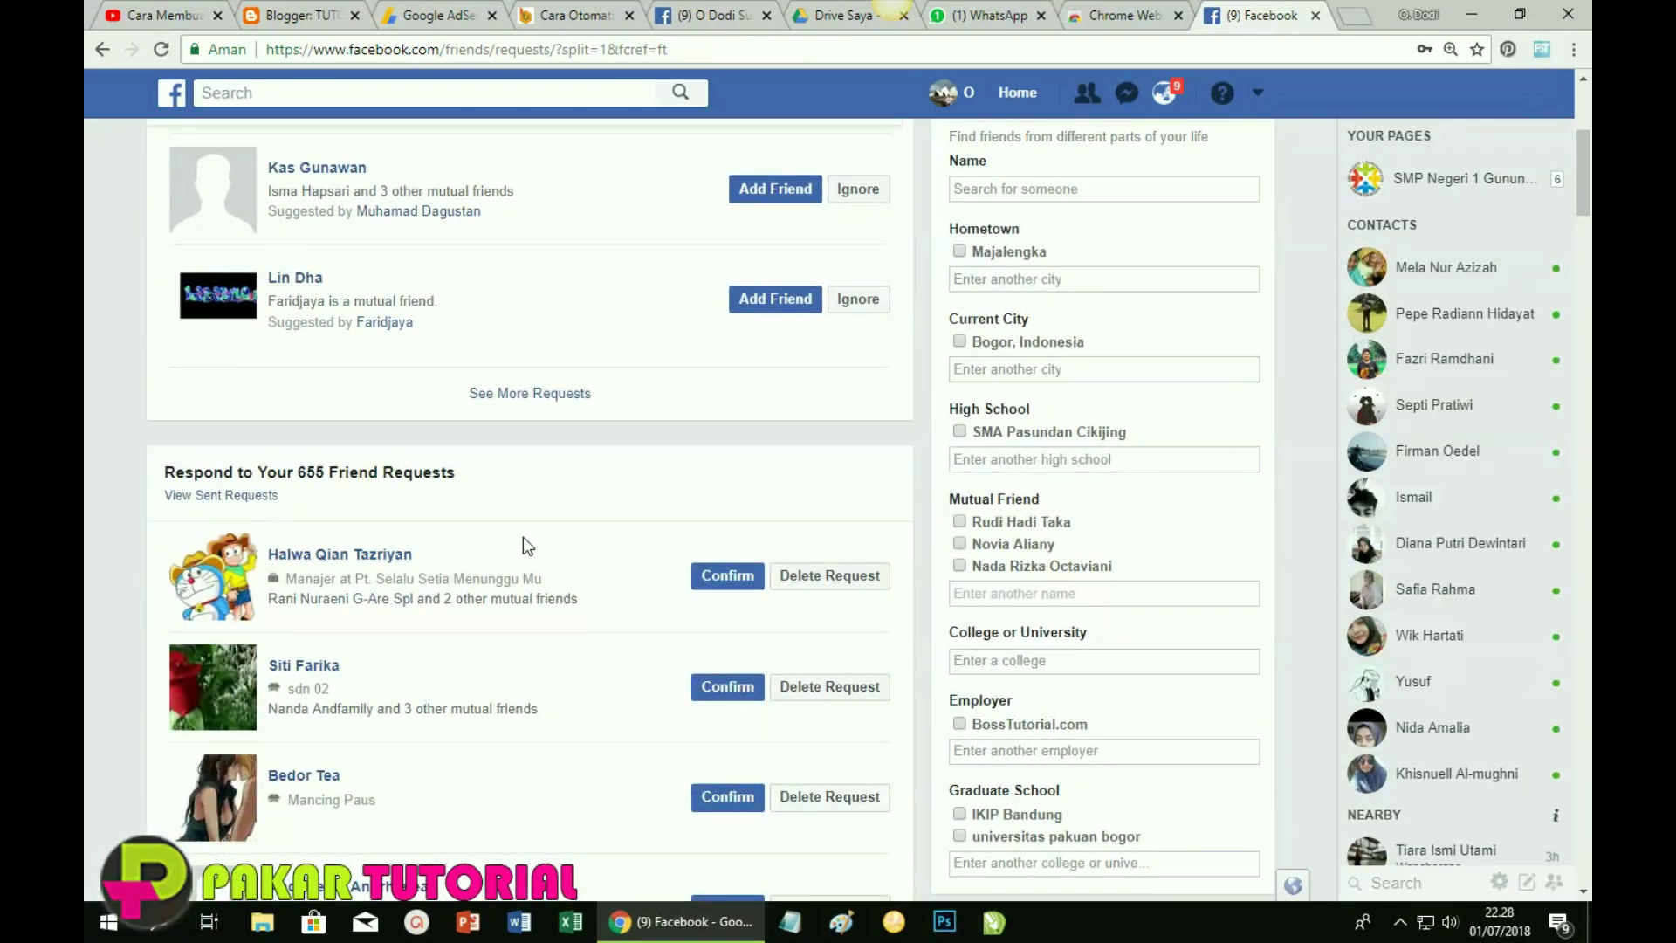
scroll(522, 537, down, 1)
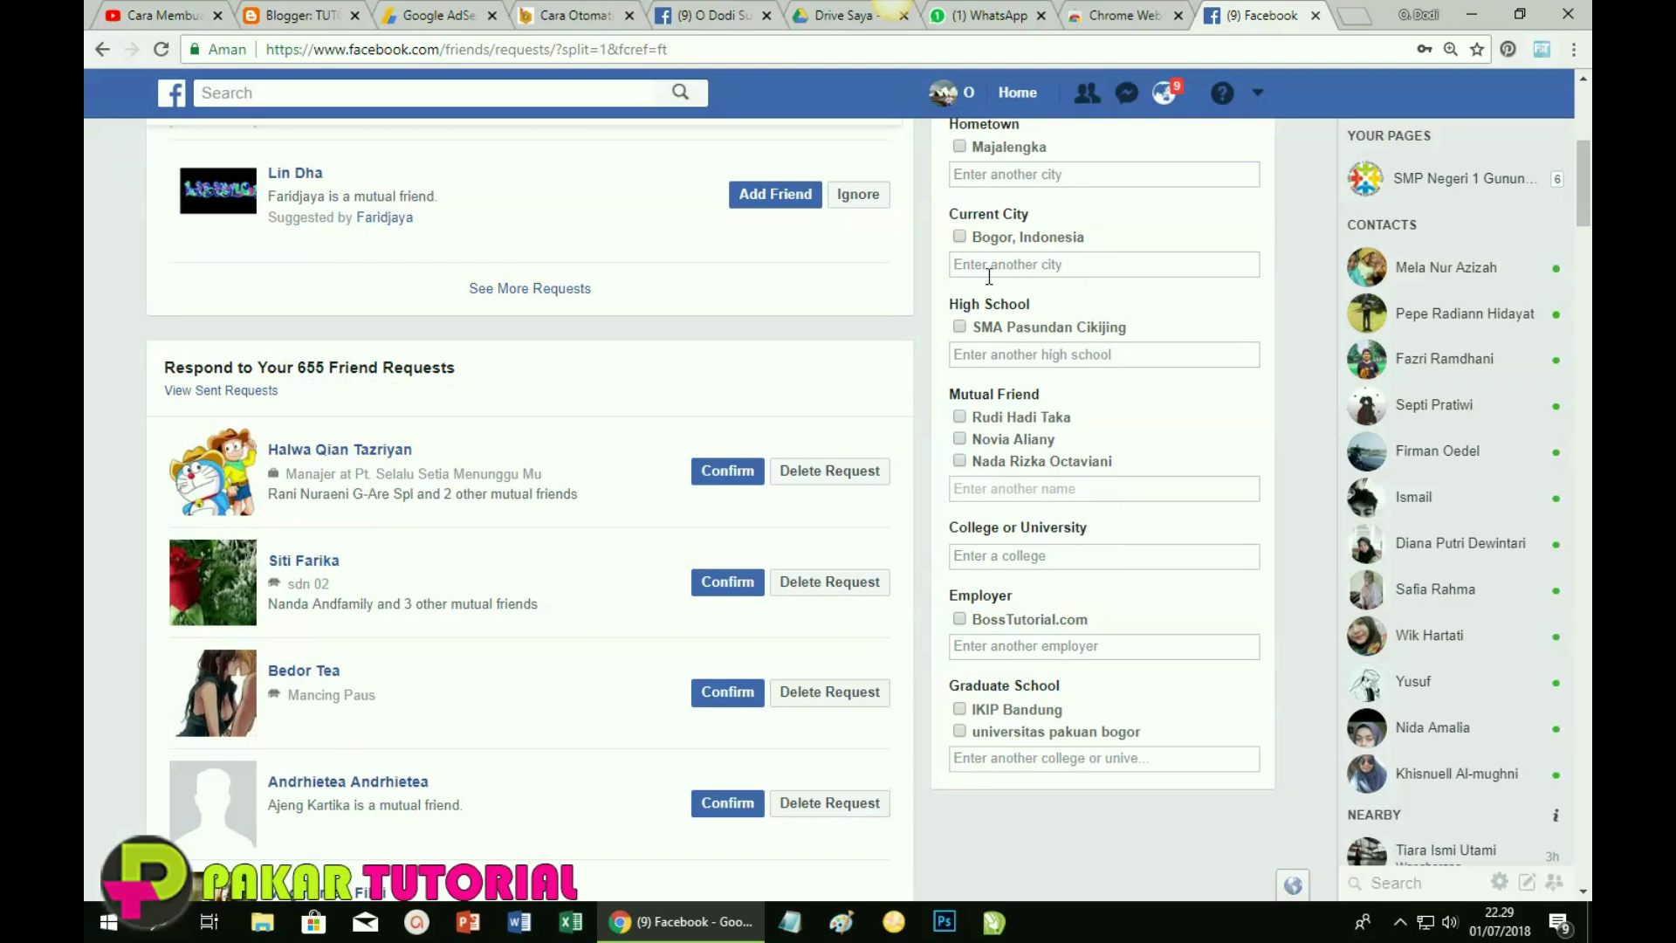
scroll(989, 276, up, 6)
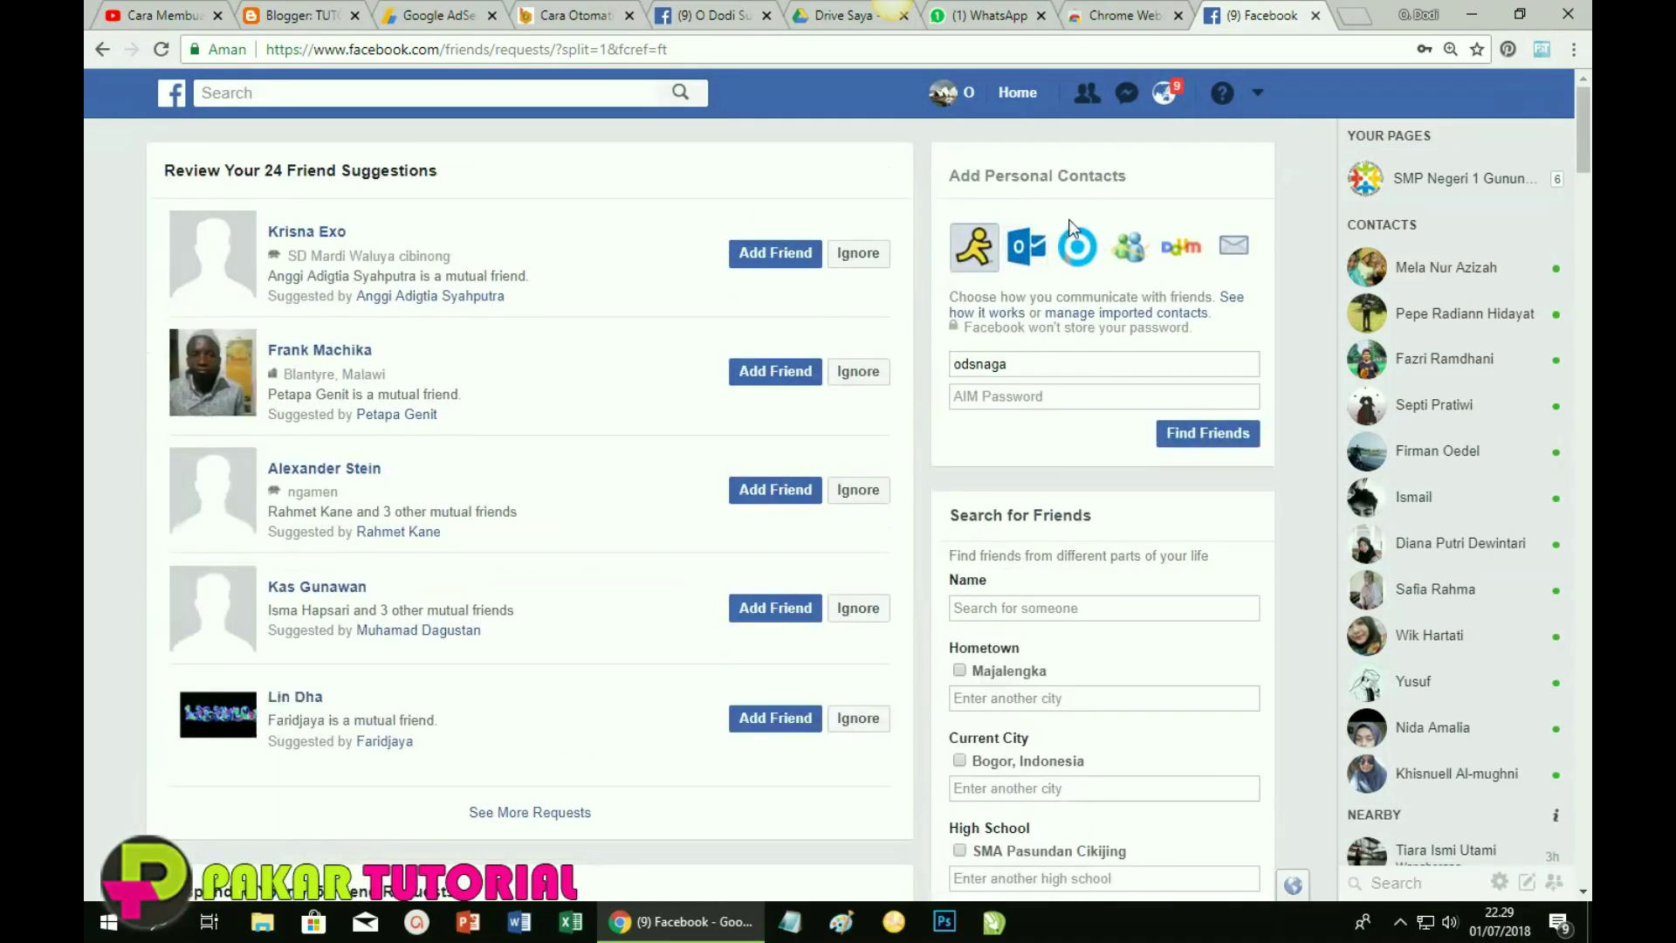
scroll(568, 530, down, 4)
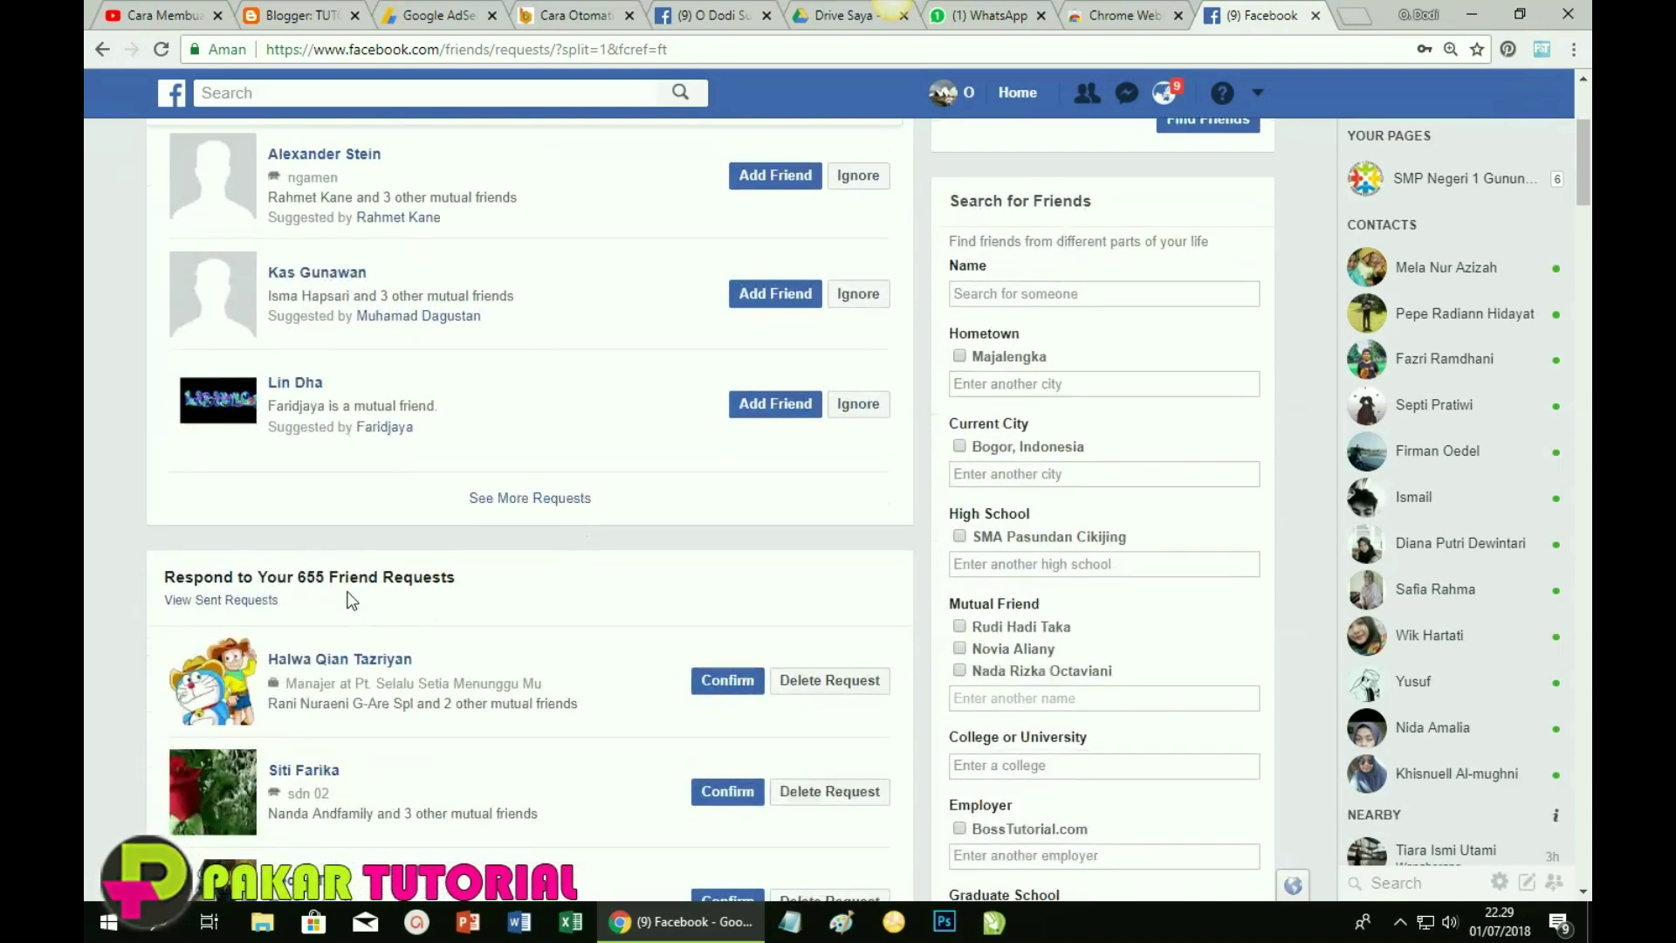
scroll(351, 601, up, 4)
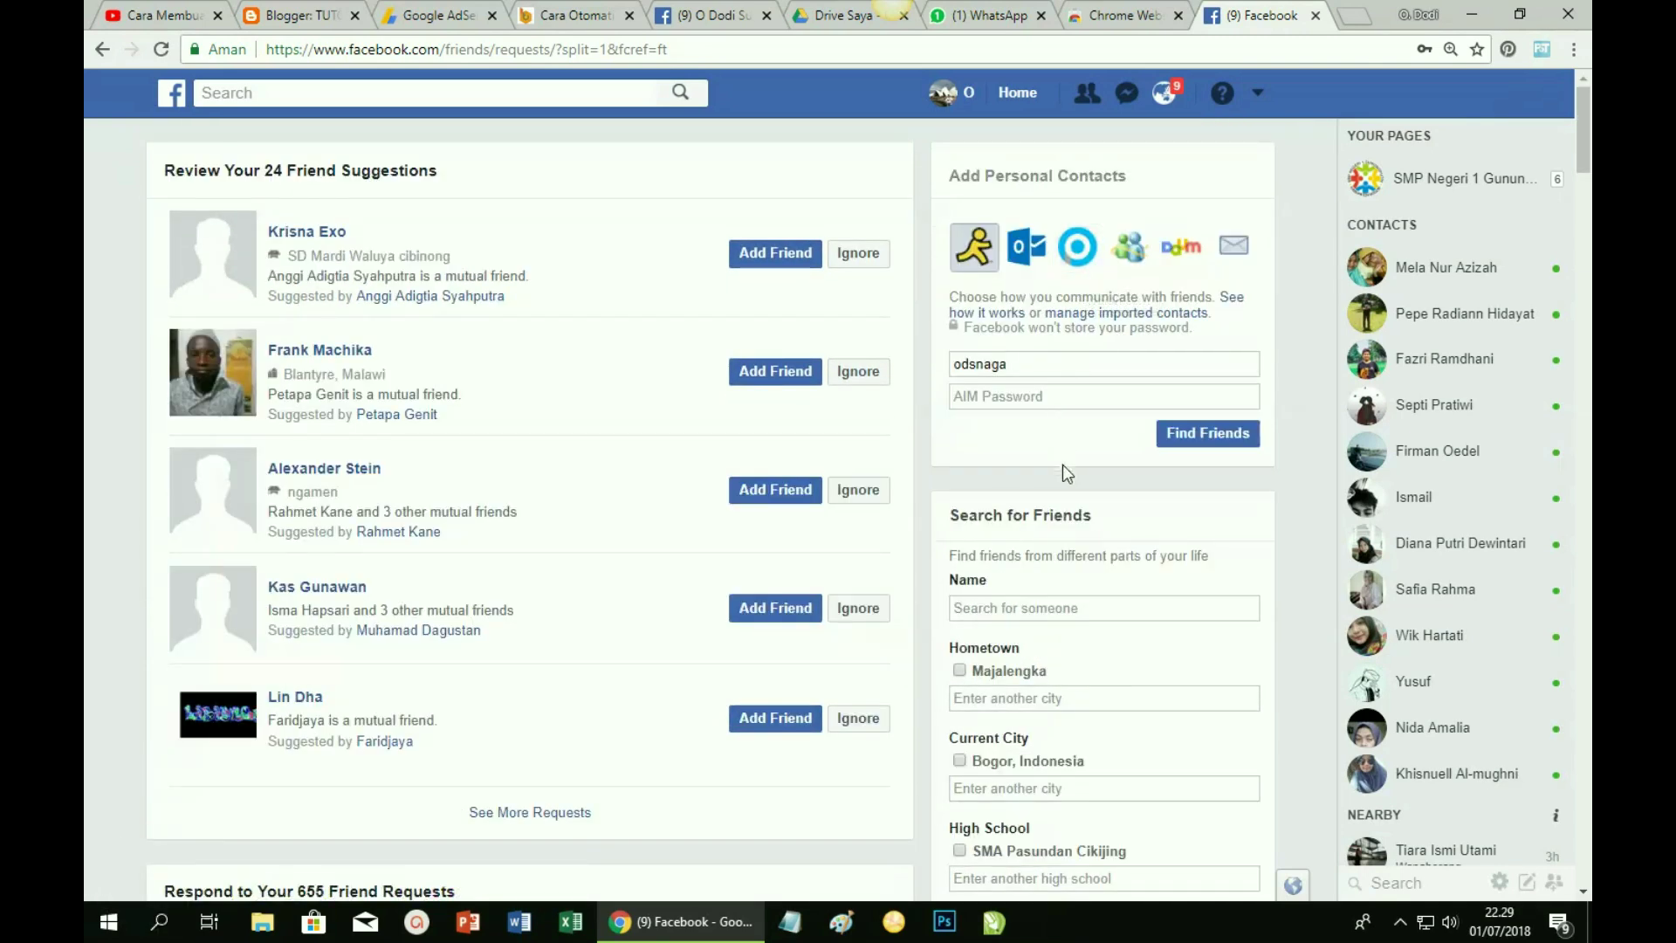